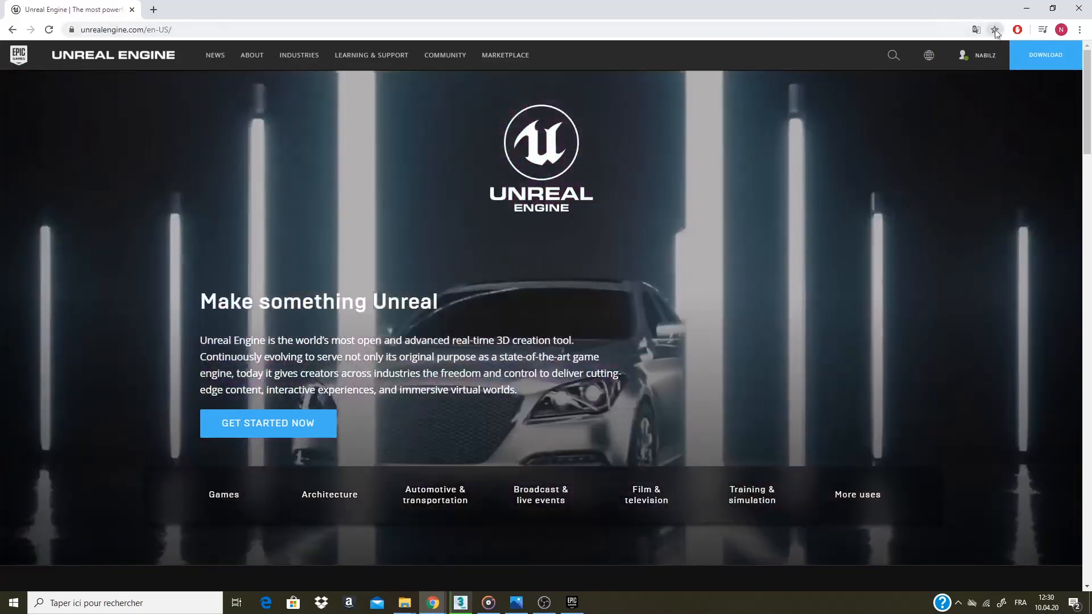
Minimise the browser, launch Twinmotion 2020.1 from the desktop and dismiss its welcome window
mouse_move(965, 46)
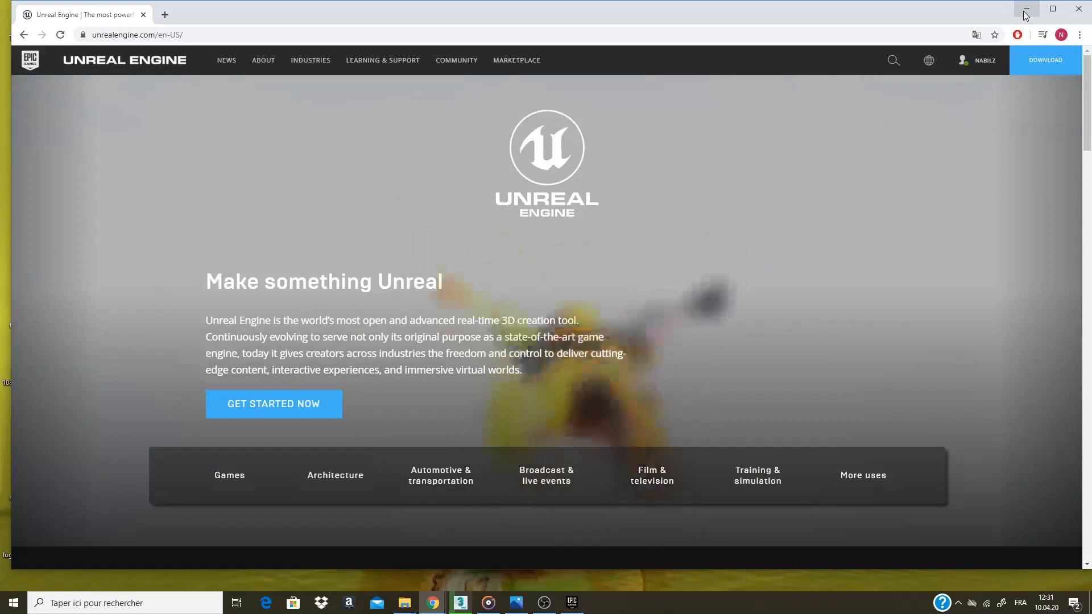
left_click(1027, 8)
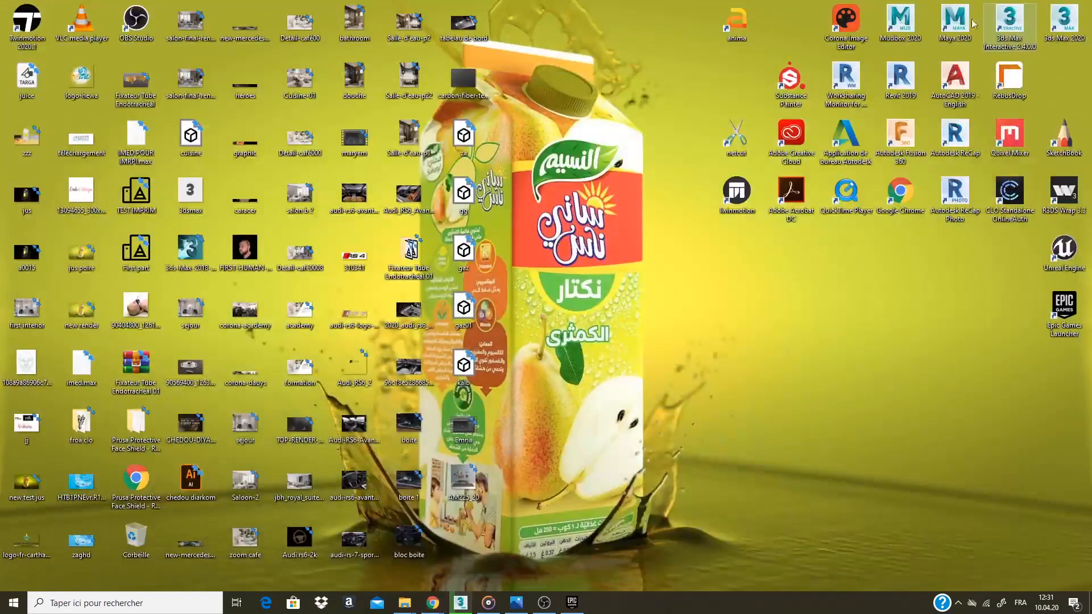
left_click(43, 25)
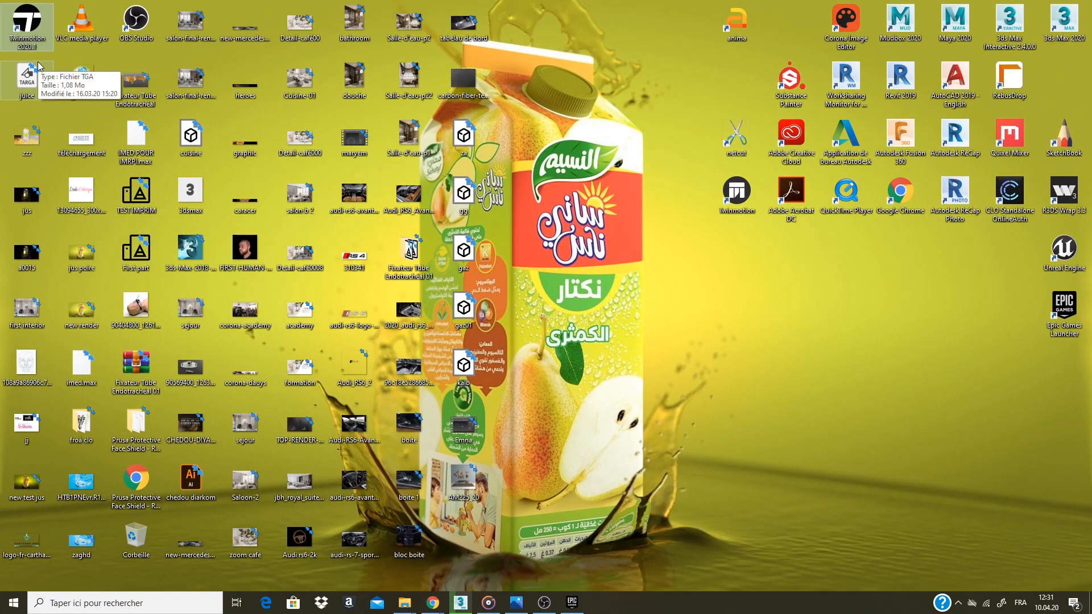
key("Return")
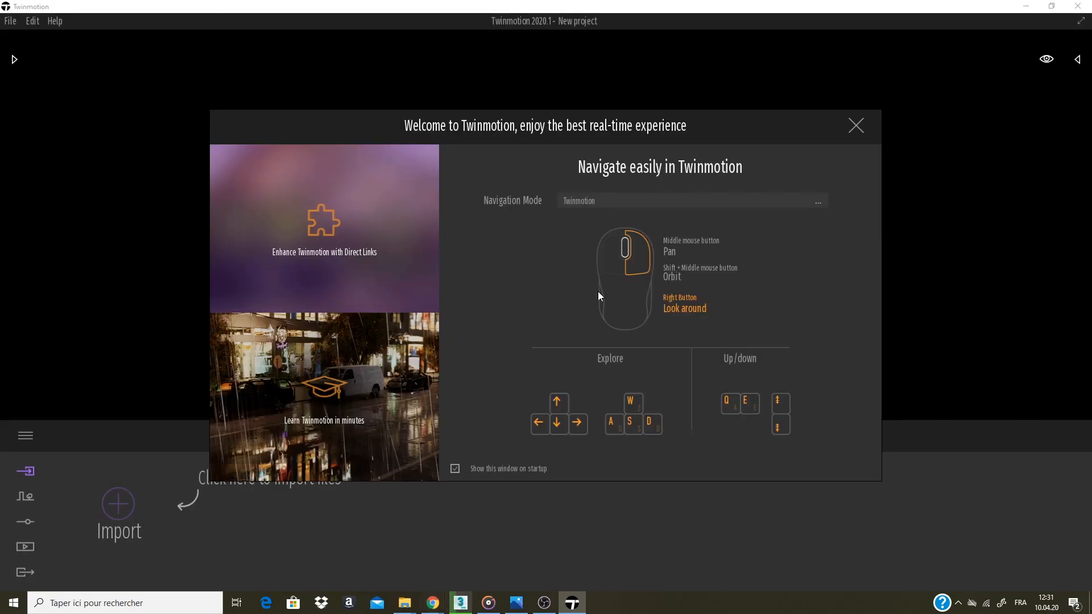
left_click(856, 126)
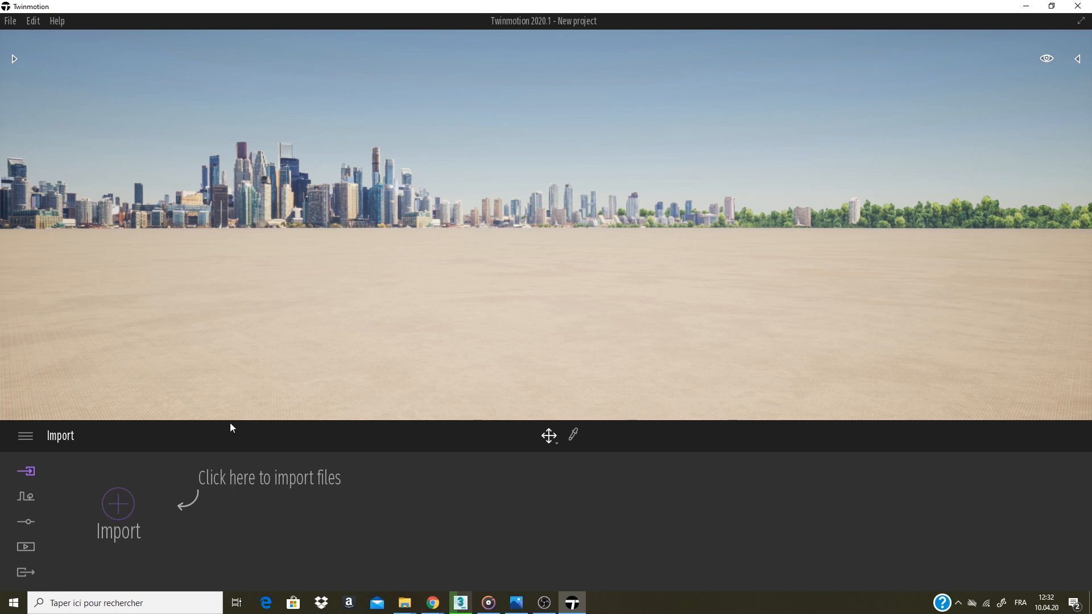
Examine the file and help commands, the object library, the scene graph, the quick view settings and the Context tools
left_click(10, 21)
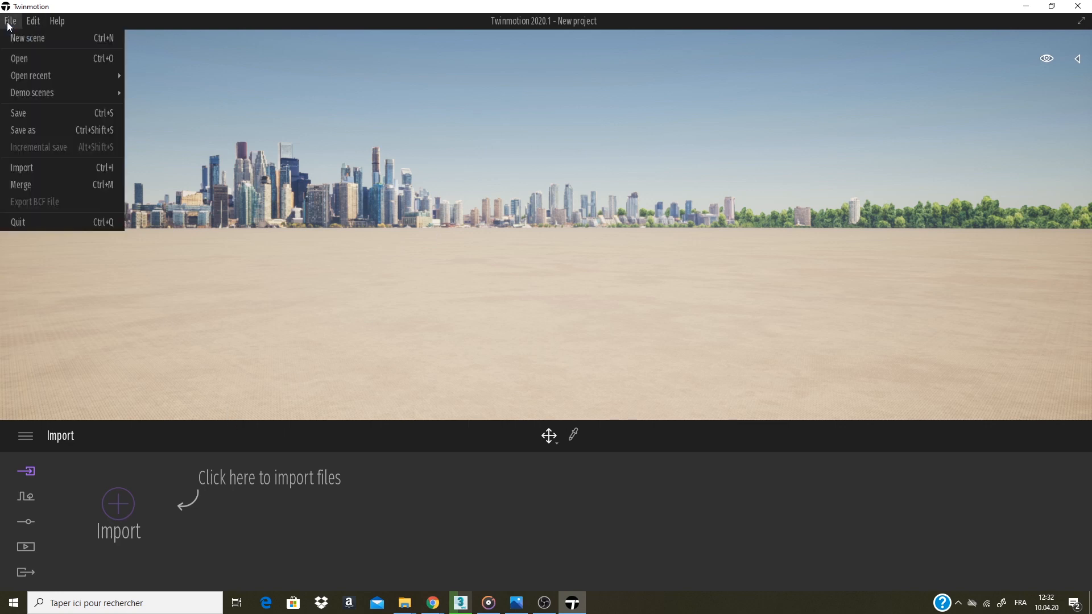
mouse_move(33, 21)
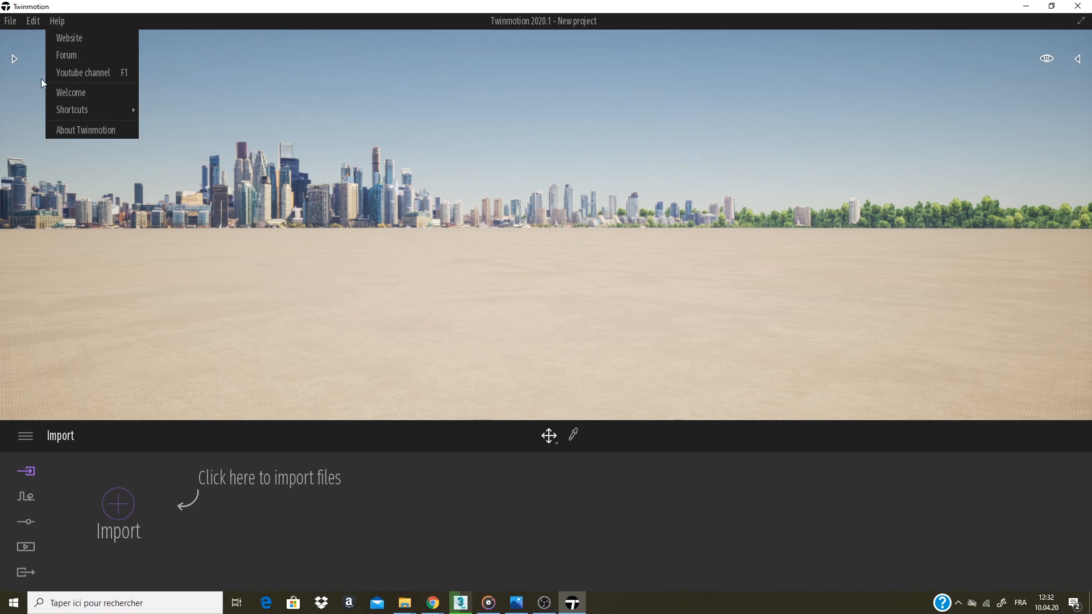
left_click(14, 61)
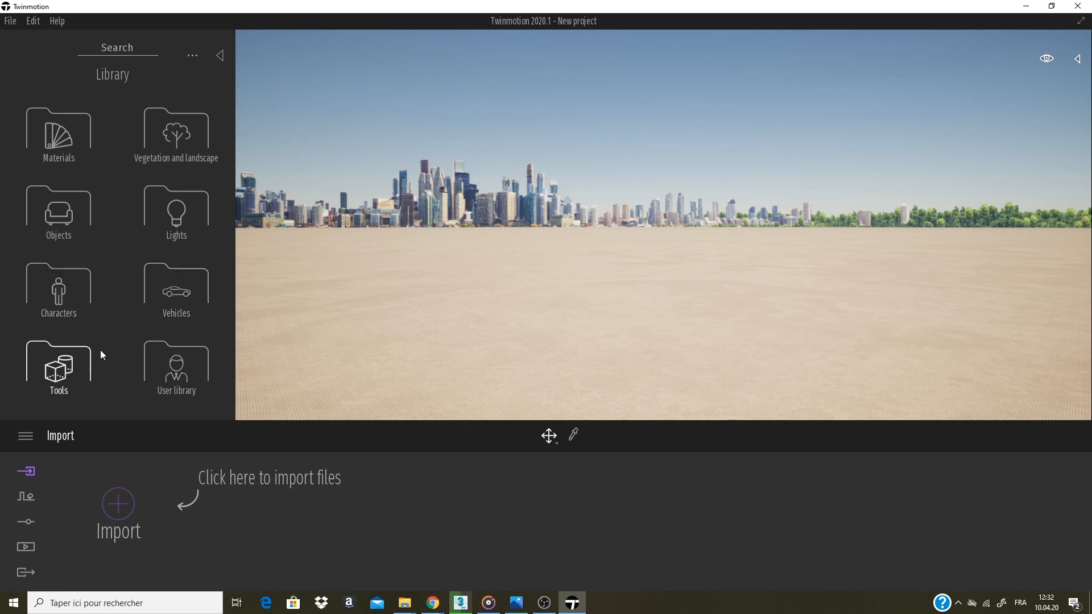
left_click(1078, 59)
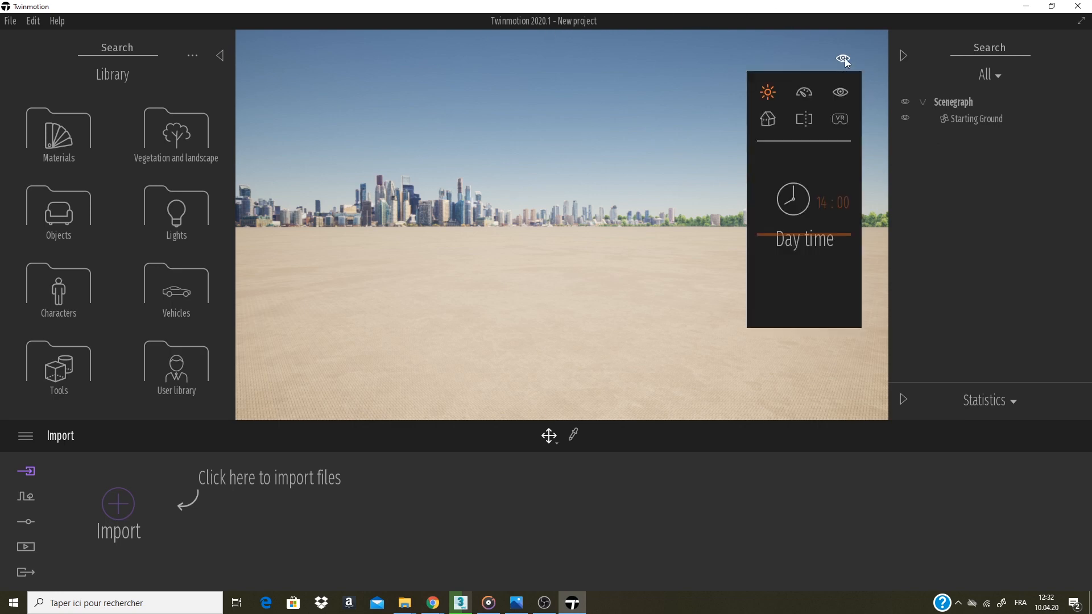
mouse_move(843, 58)
left_click(768, 119)
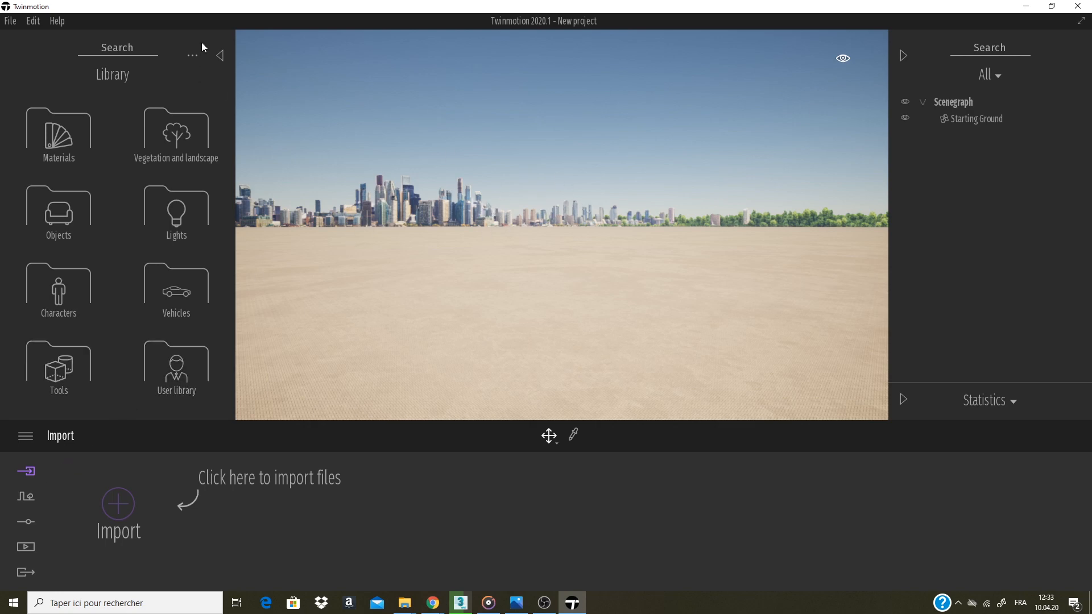
left_click(220, 56)
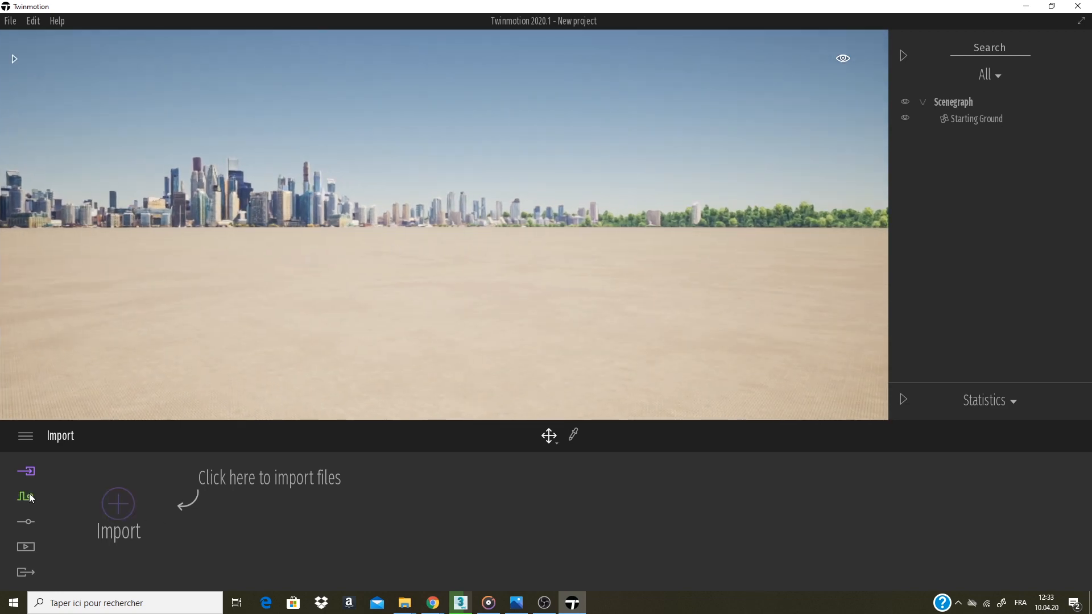
left_click(25, 499)
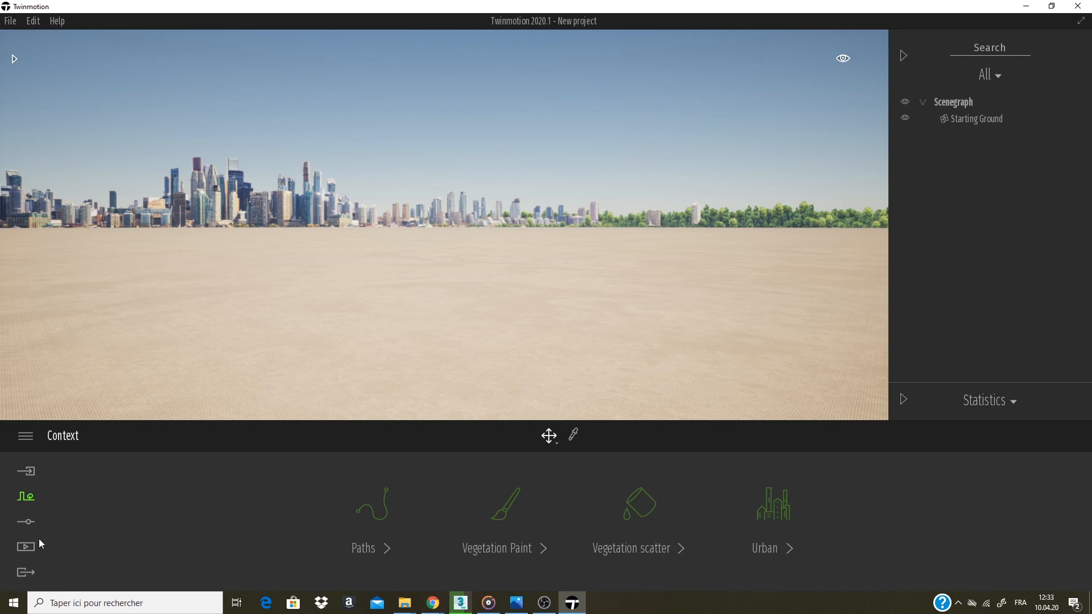
Move the project's location marker on the world map from western Europe to northern Tunisia, near the coast
left_click(29, 522)
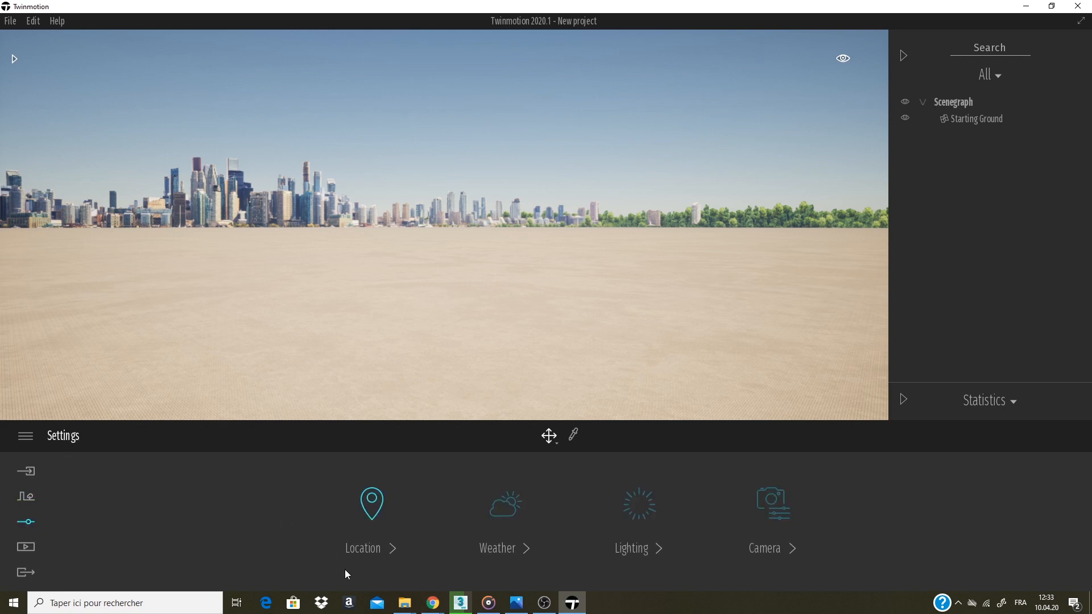
left_click(384, 517)
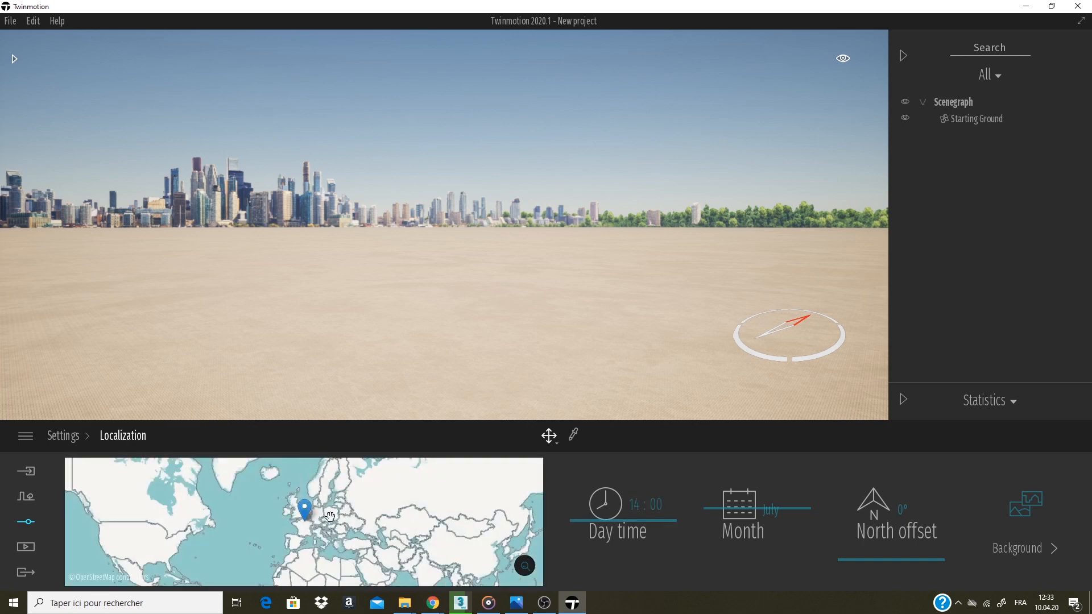
scroll(316, 537, "up", 1)
left_click_drag(294, 502, 323, 565)
scroll(323, 564, "up", 4)
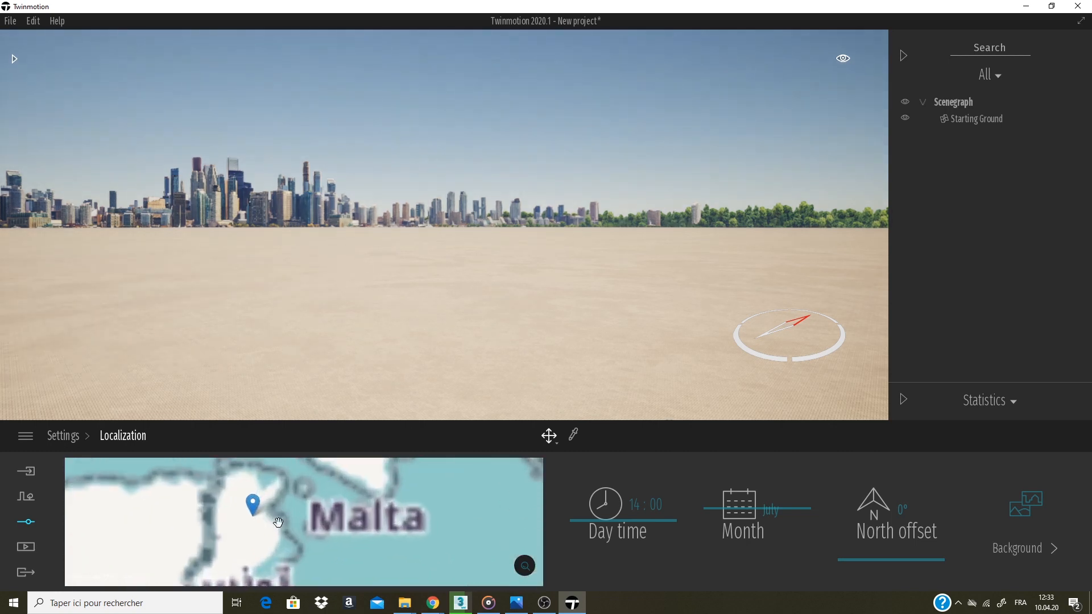
left_click_drag(248, 500, 226, 474)
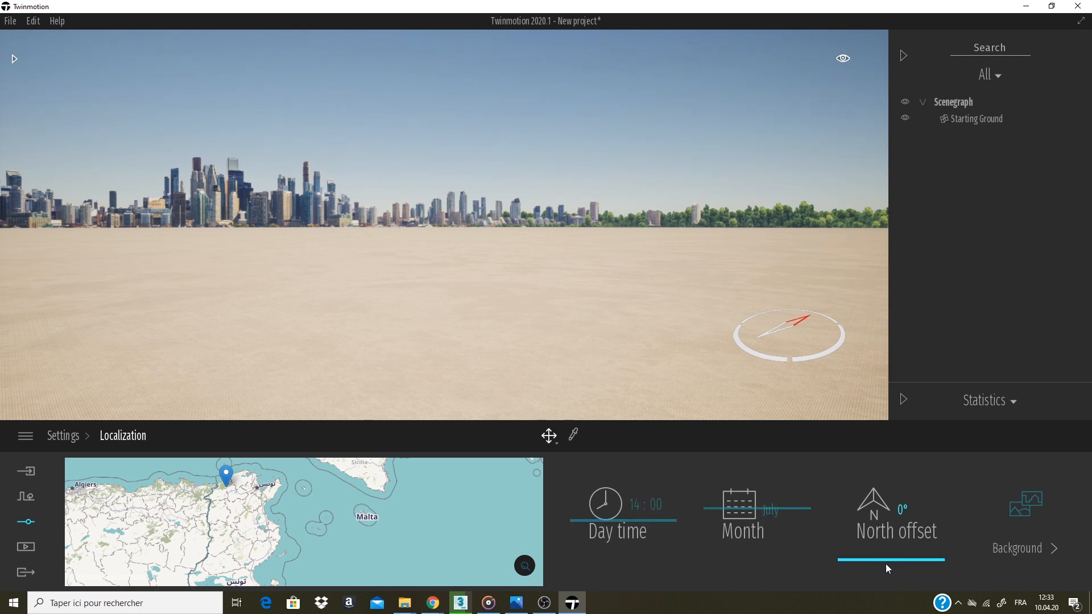
Compare the available background pictures, including City, Countryside, Waterfront and European city, and set the scene's background to None
left_click(1038, 548)
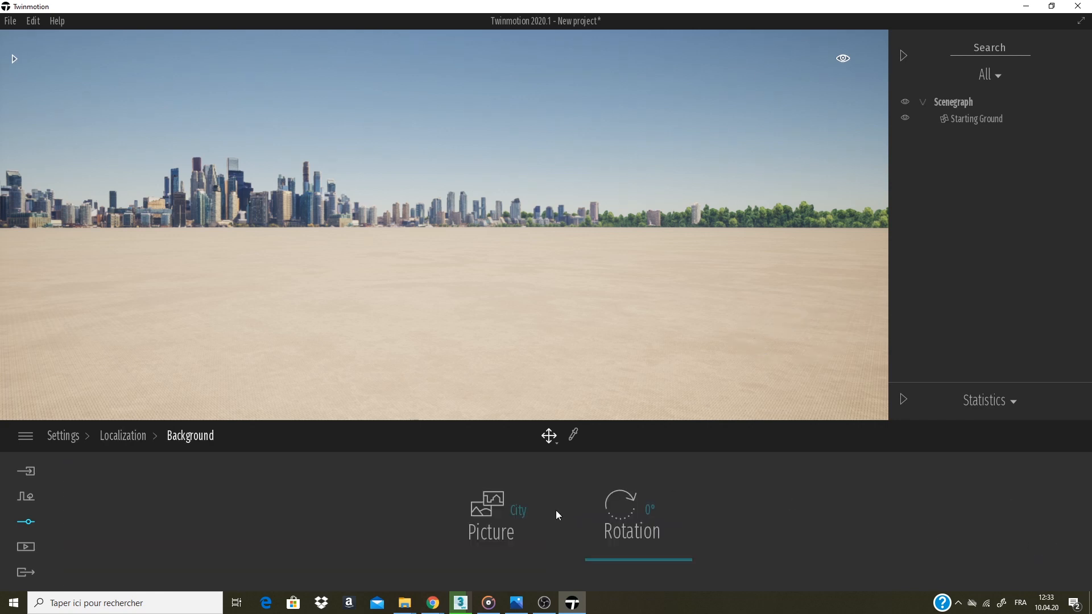
left_click(501, 506)
left_click(380, 281)
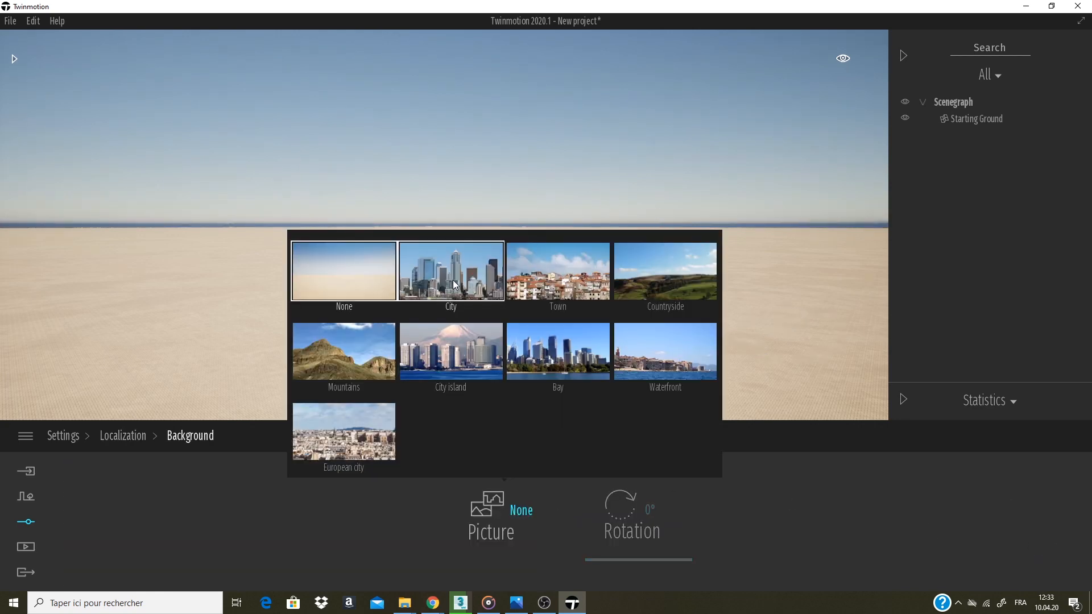
left_click(454, 285)
left_click(582, 283)
left_click(678, 285)
left_click(667, 356)
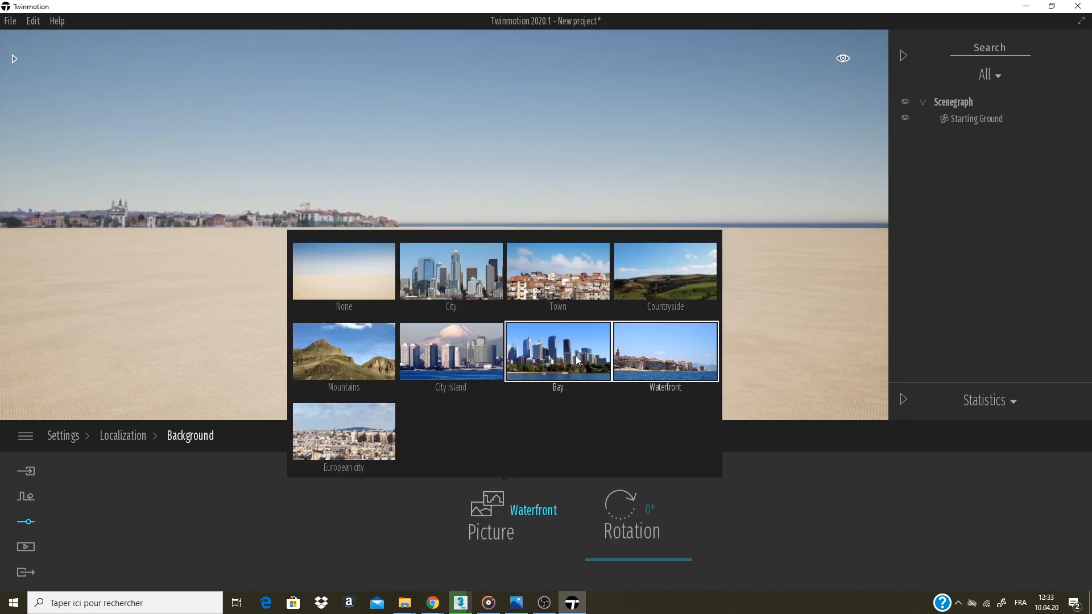
left_click(577, 359)
left_click(470, 352)
left_click(368, 362)
left_click(354, 436)
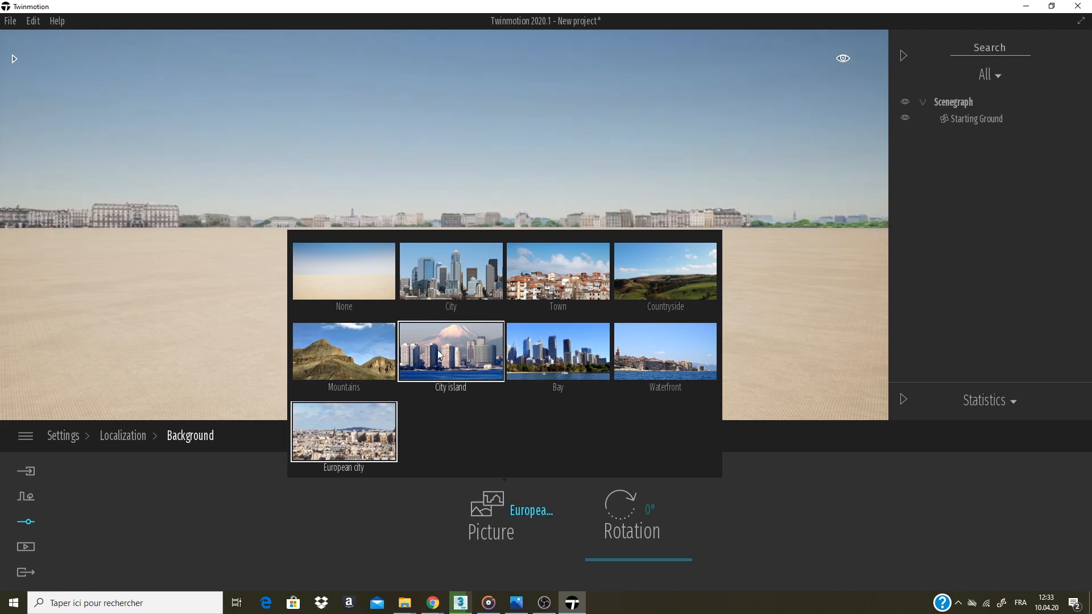
left_click(375, 268)
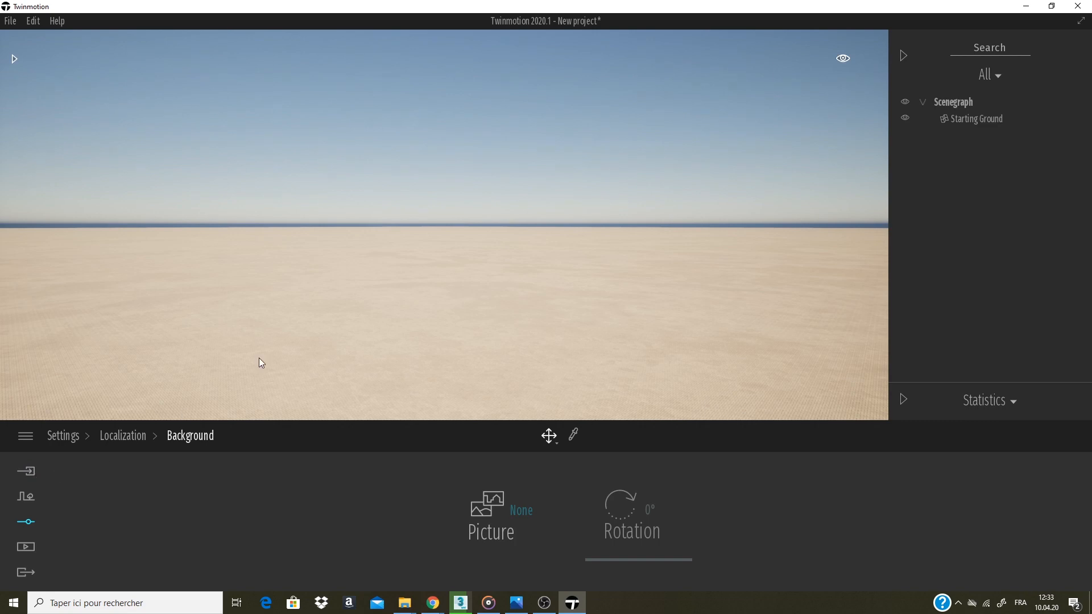
Replace the starting ground's material with Grass 5 from the nature ground materials
left_click(575, 436)
left_click(545, 341)
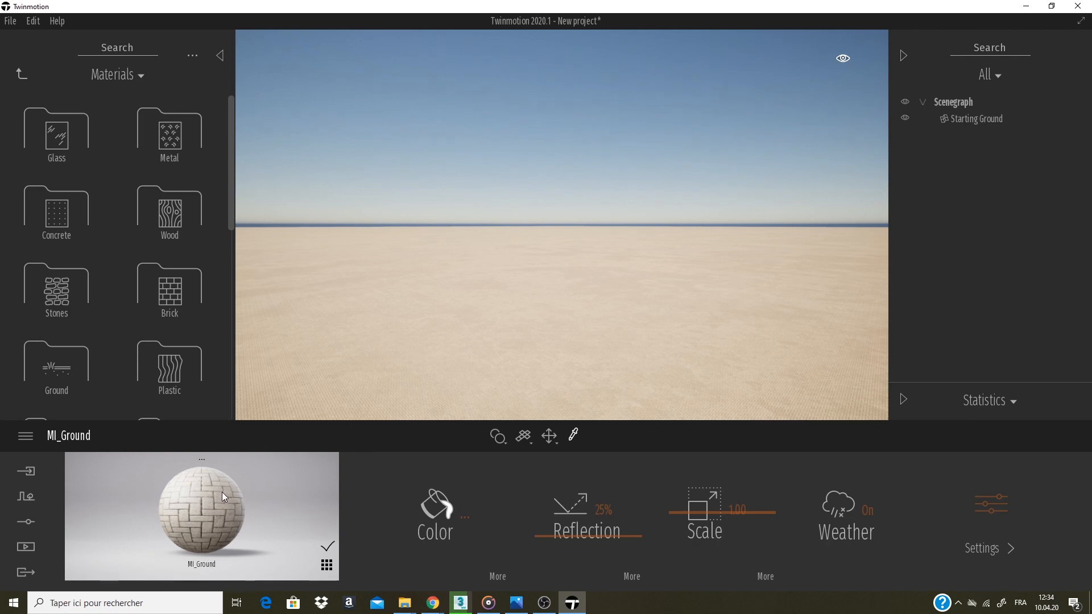
left_click(56, 371)
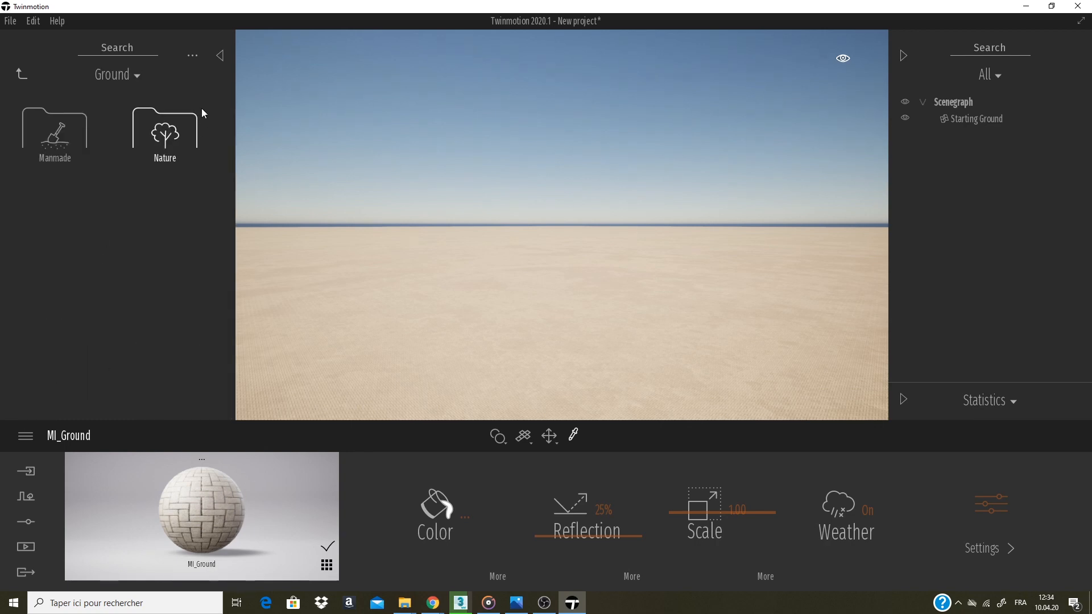
left_click(182, 128)
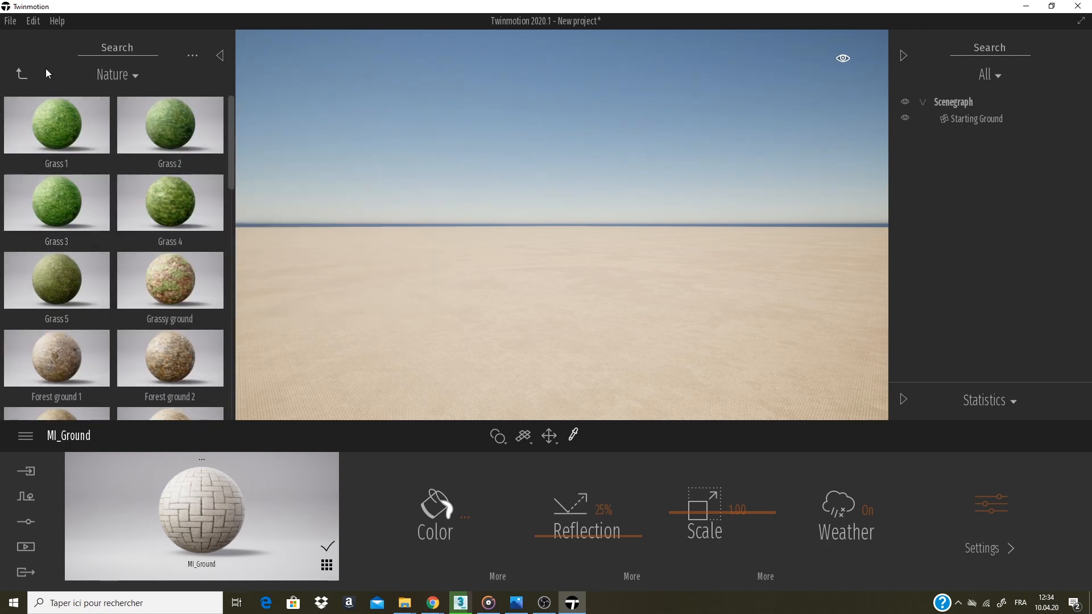
mouse_move(105, 254)
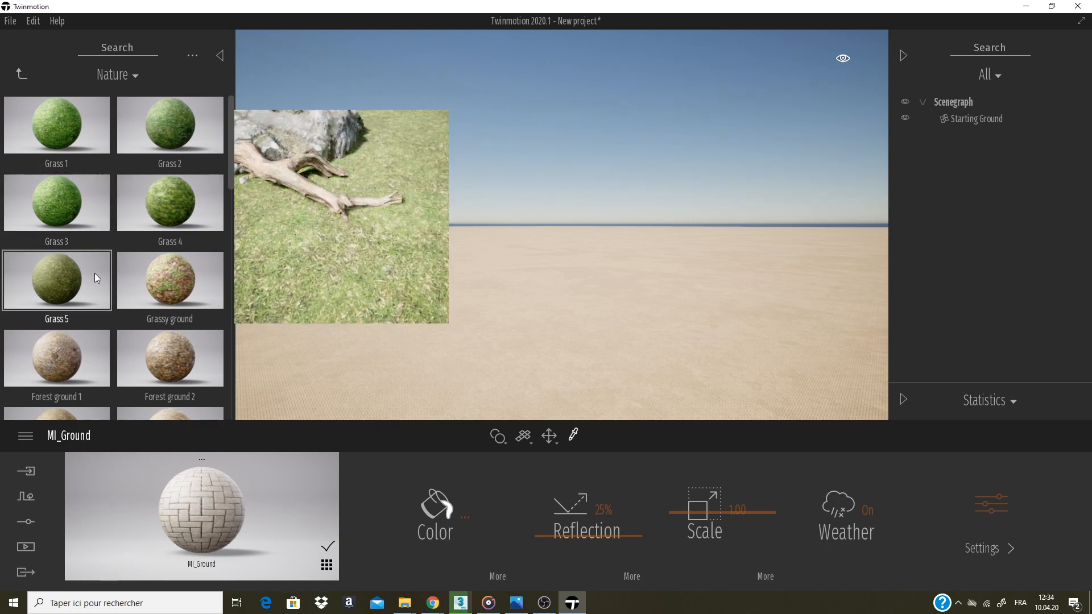
left_click_drag(61, 284, 581, 323)
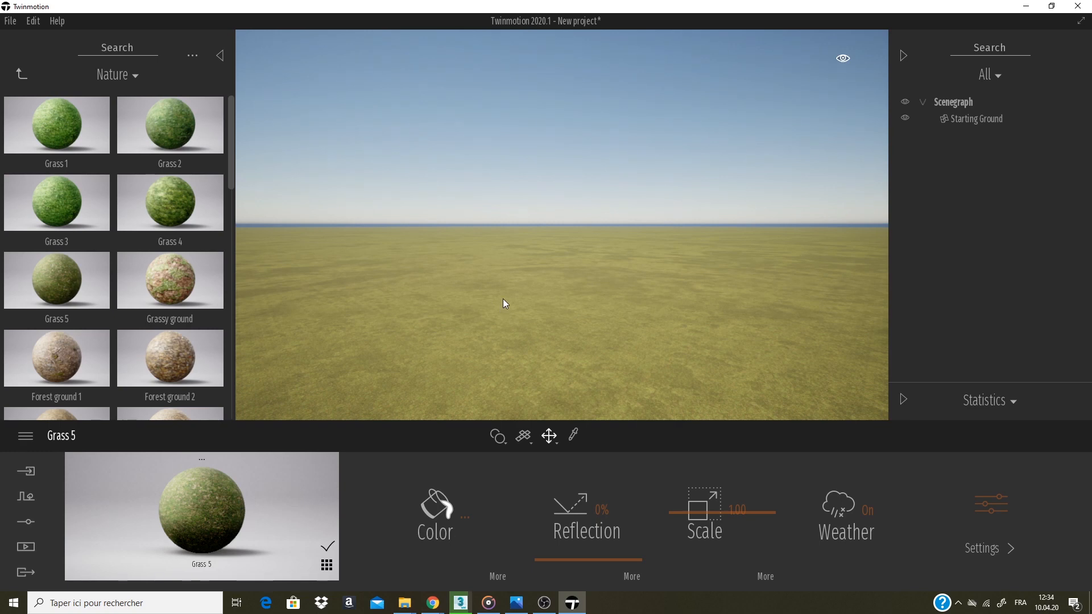
Place Cooker 01 from the library's kitchen appliances on the grass ground
left_click(21, 74)
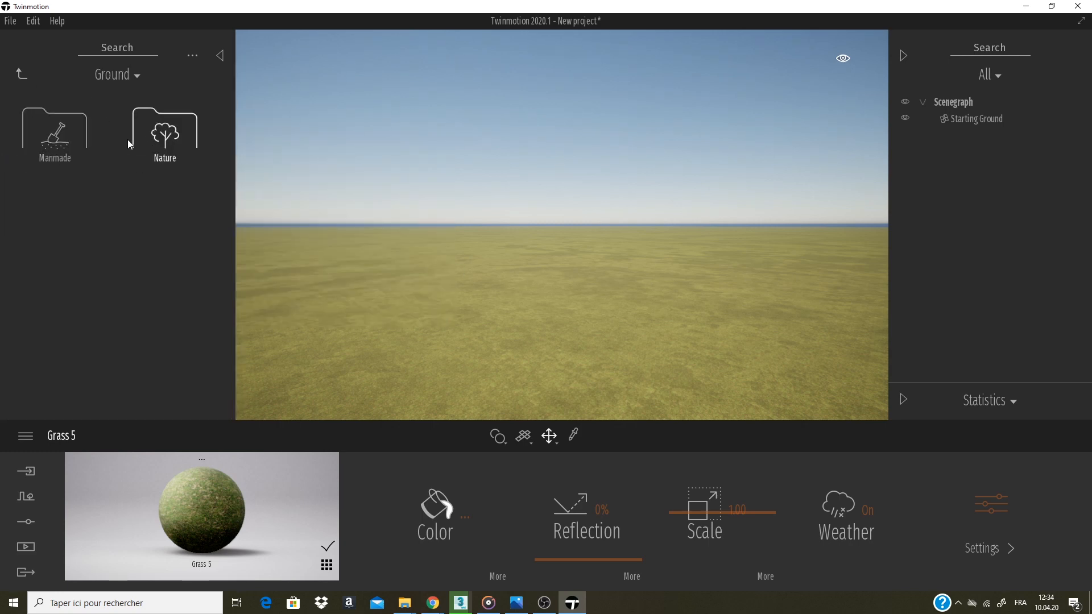
left_click(23, 77)
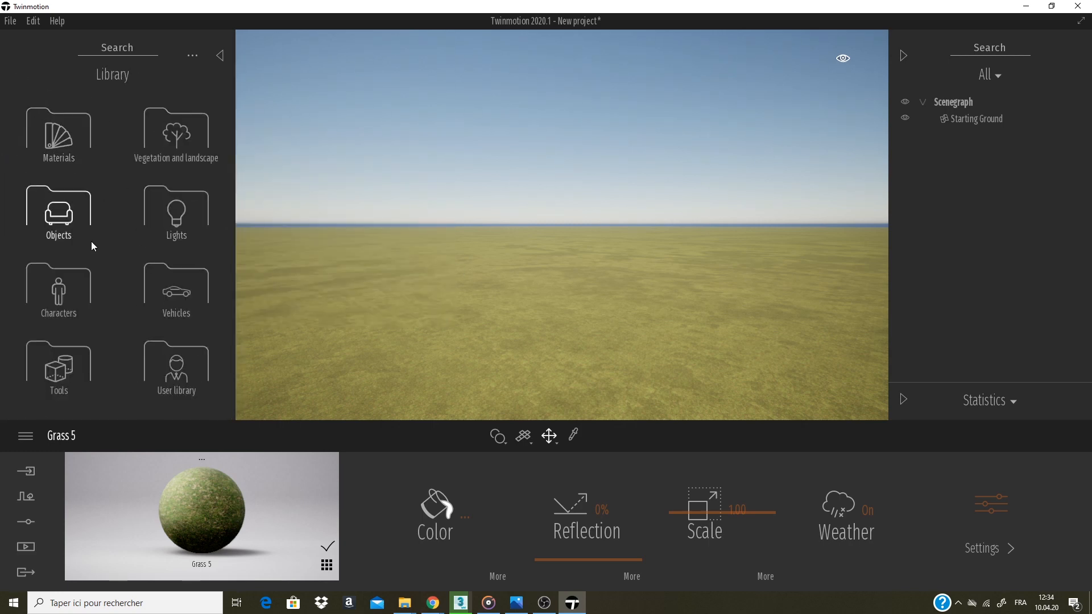
left_click(74, 216)
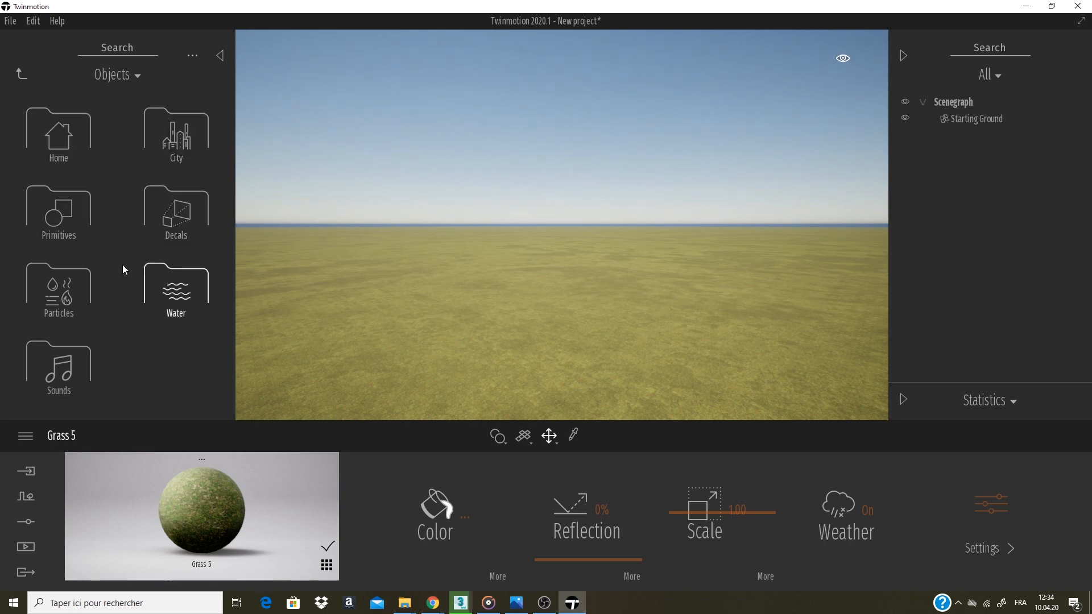
left_click(59, 144)
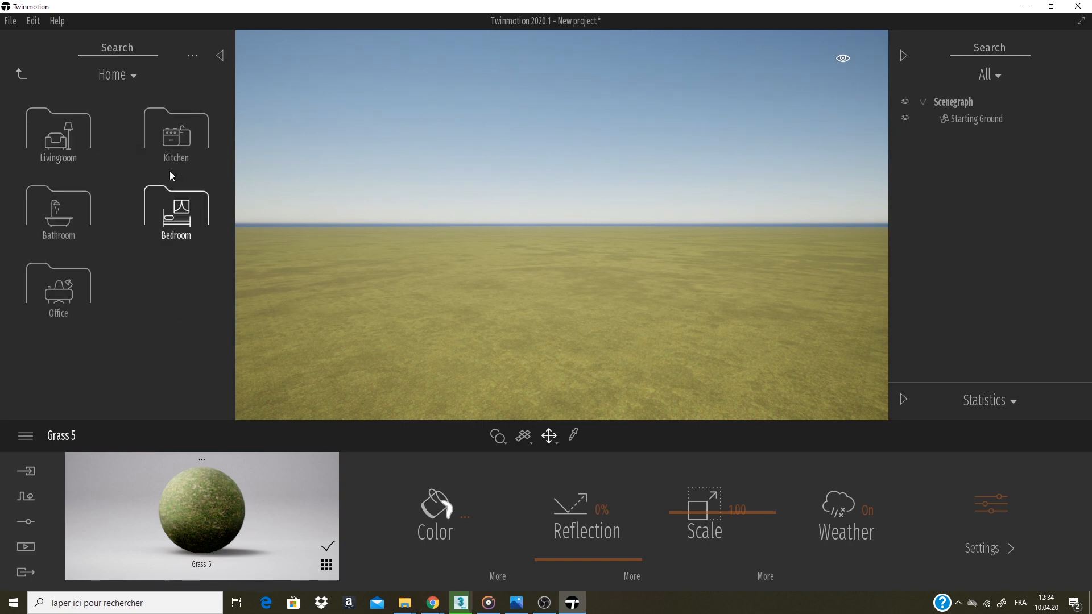
left_click(176, 141)
left_click(176, 137)
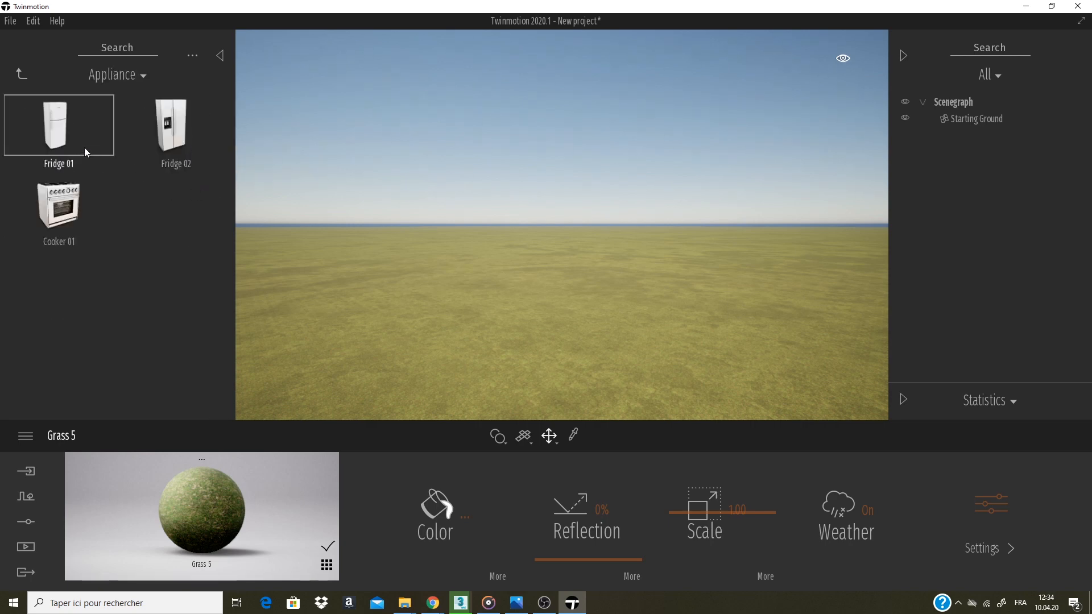
left_click_drag(80, 203, 497, 330)
key("f")
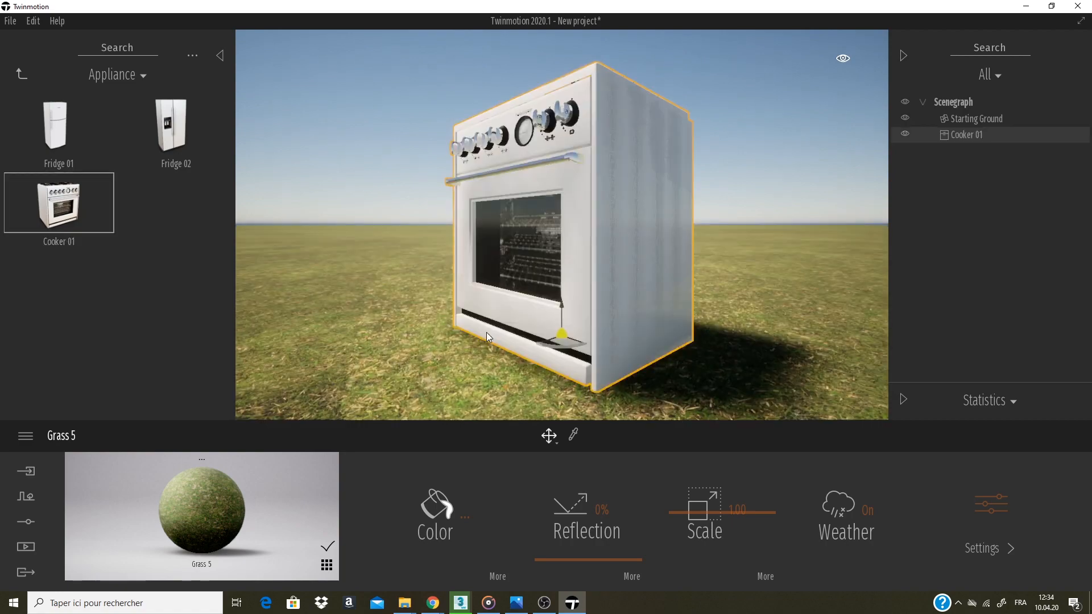
middle_click_drag(513, 321, 359, 247)
scroll(359, 247, "down", 5)
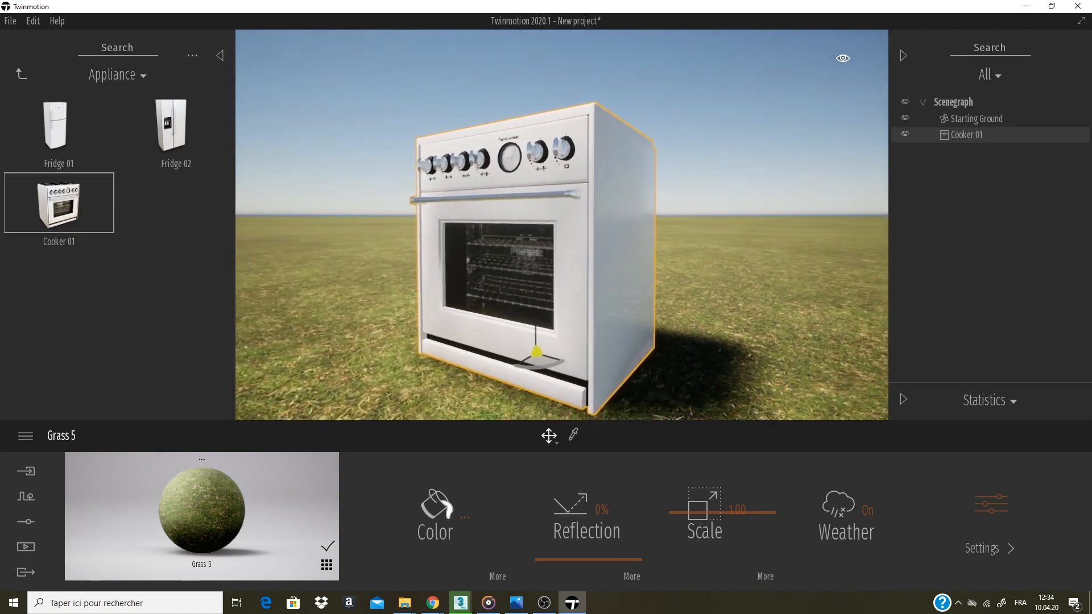
Move the cooker farther back across the grass ground and focus the view on it
left_click(435, 254)
left_click_drag(591, 261, 732, 298)
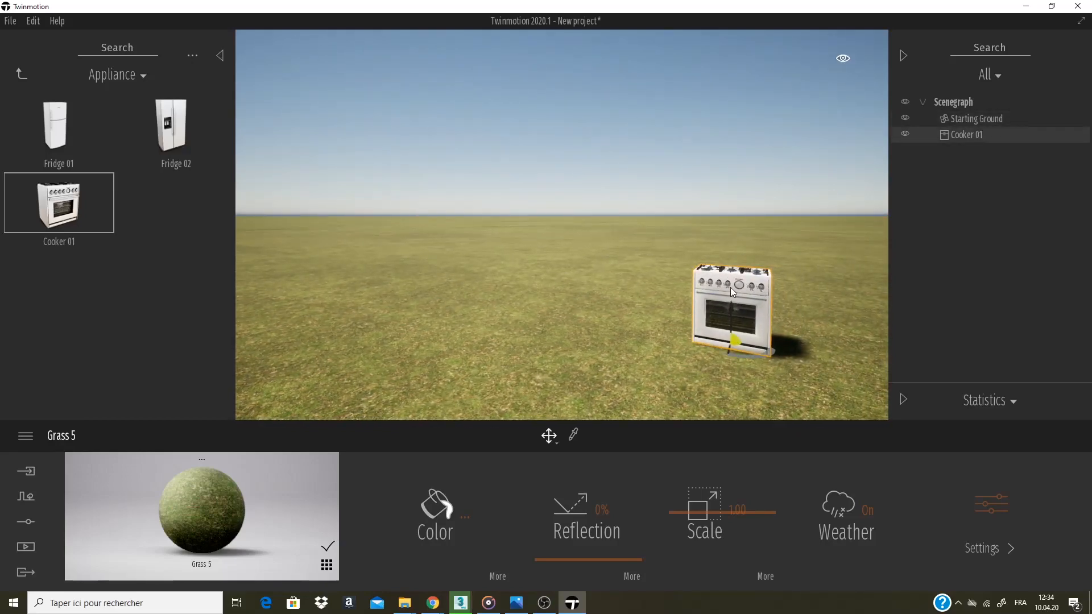
double_click(705, 302)
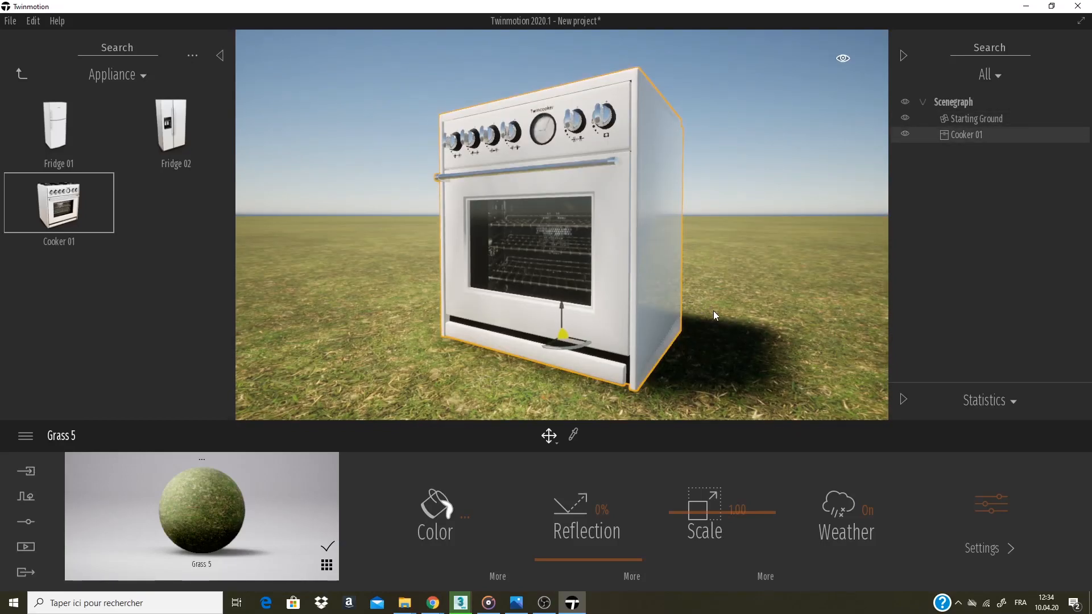
Place the Sanitary02 bathtub from the library's bathroom sanitaries on the grass beside the cooker
middle_click_drag(747, 286, 512, 285, "shift")
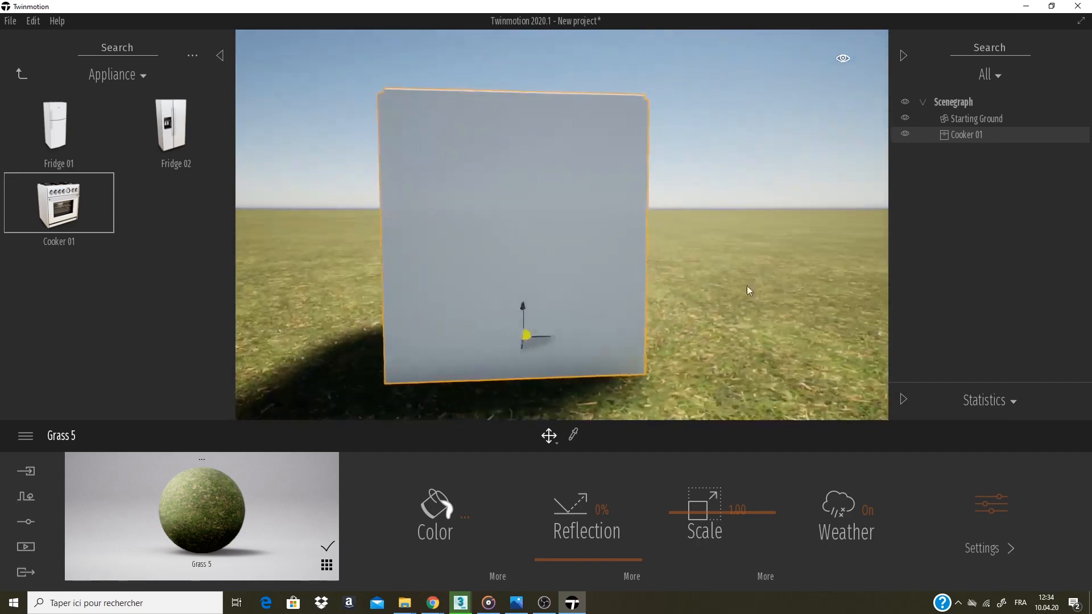
middle_click_drag(696, 265, 875, 246, "shift")
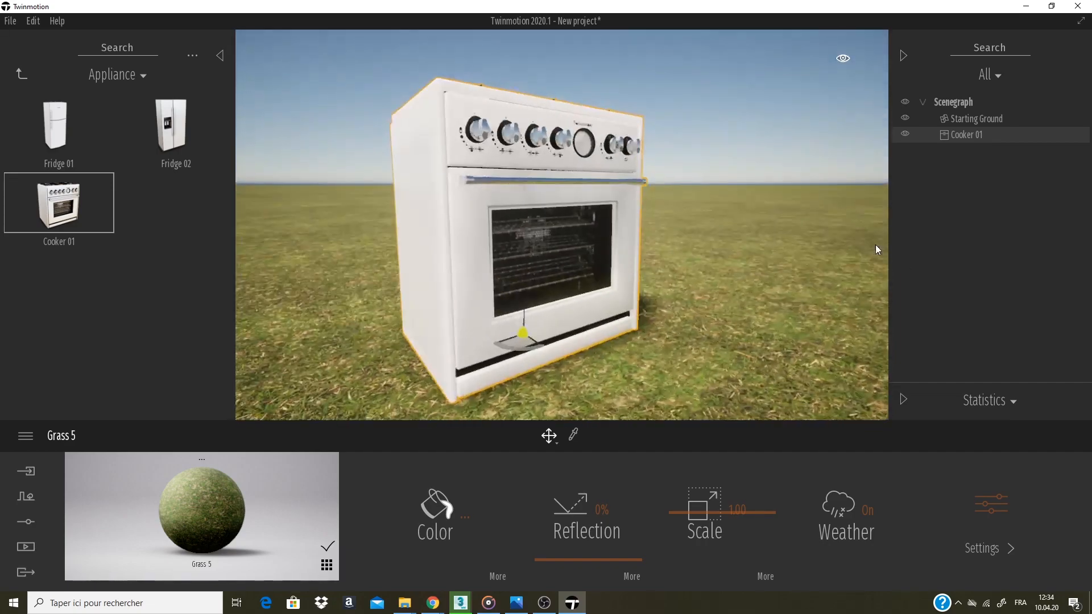
middle_click_drag(741, 238, 725, 174, "shift")
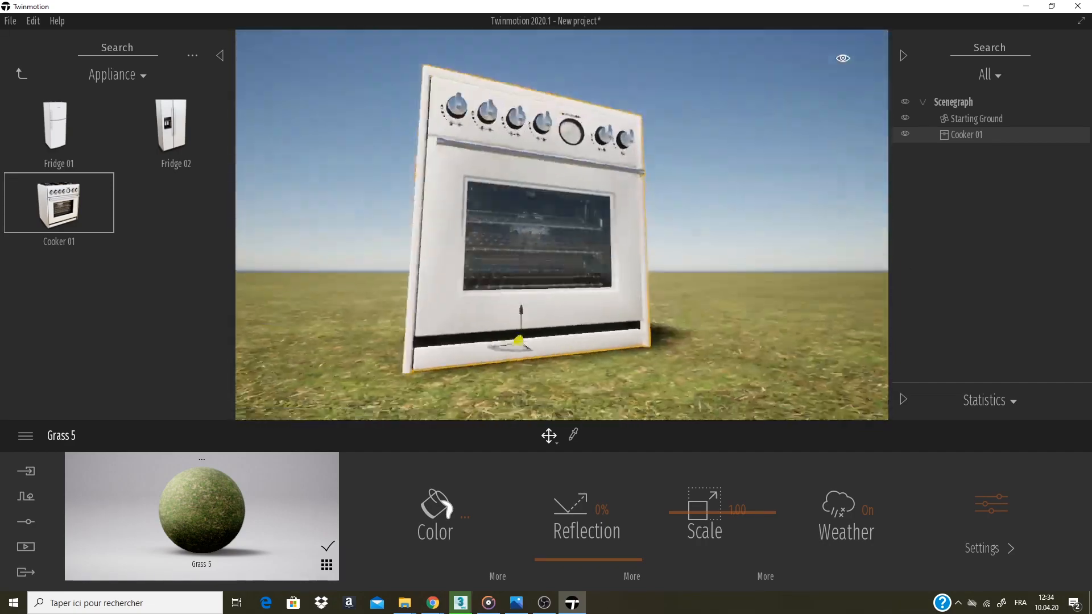
scroll(725, 174, "down", 3)
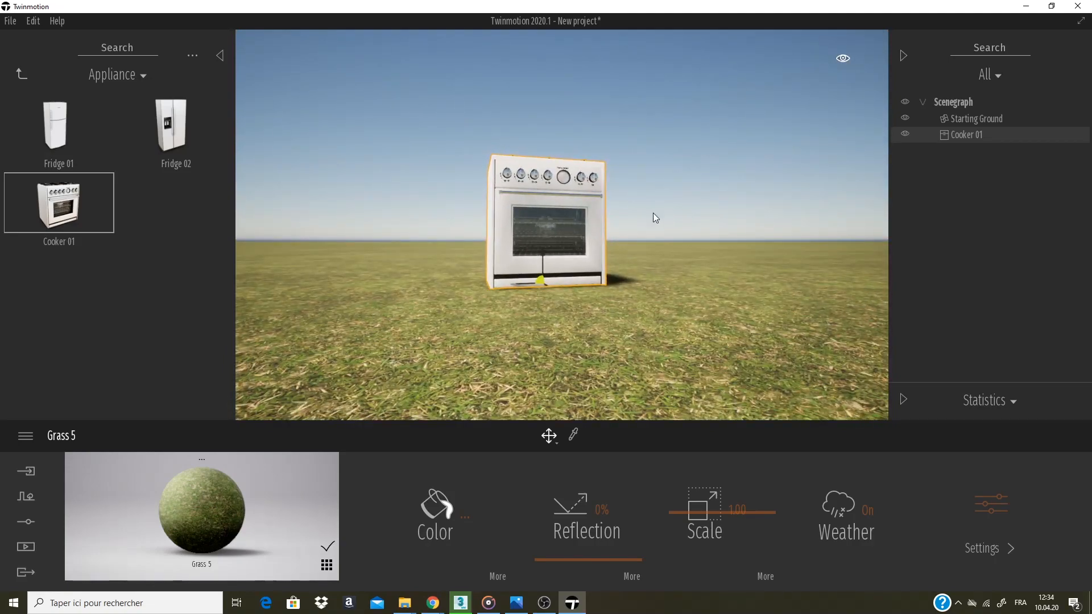
middle_click_drag(653, 213, 757, 259)
left_click(19, 74)
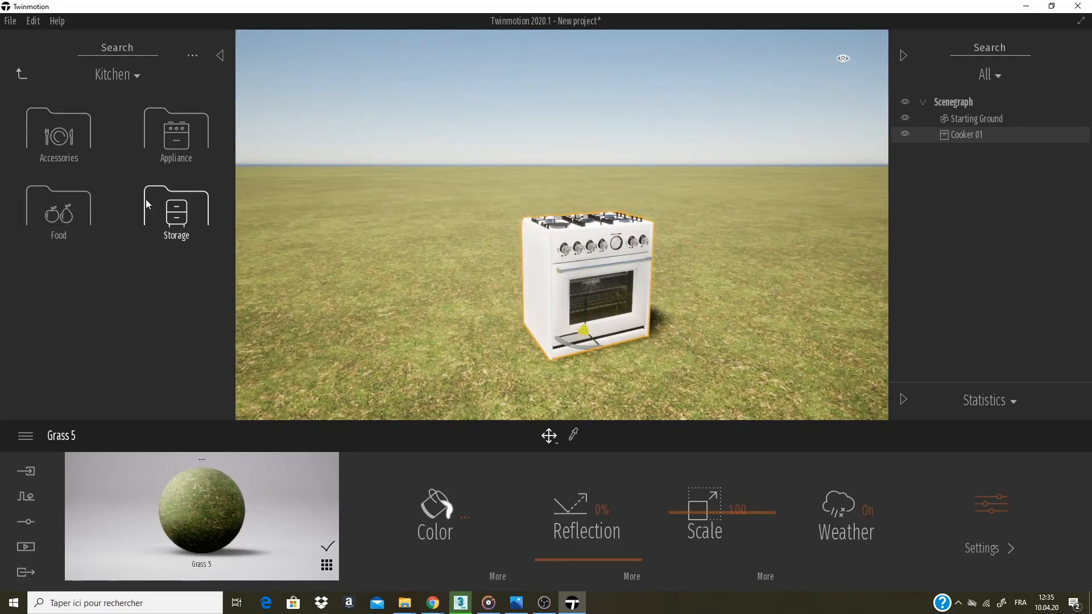
left_click(19, 74)
left_click(17, 79)
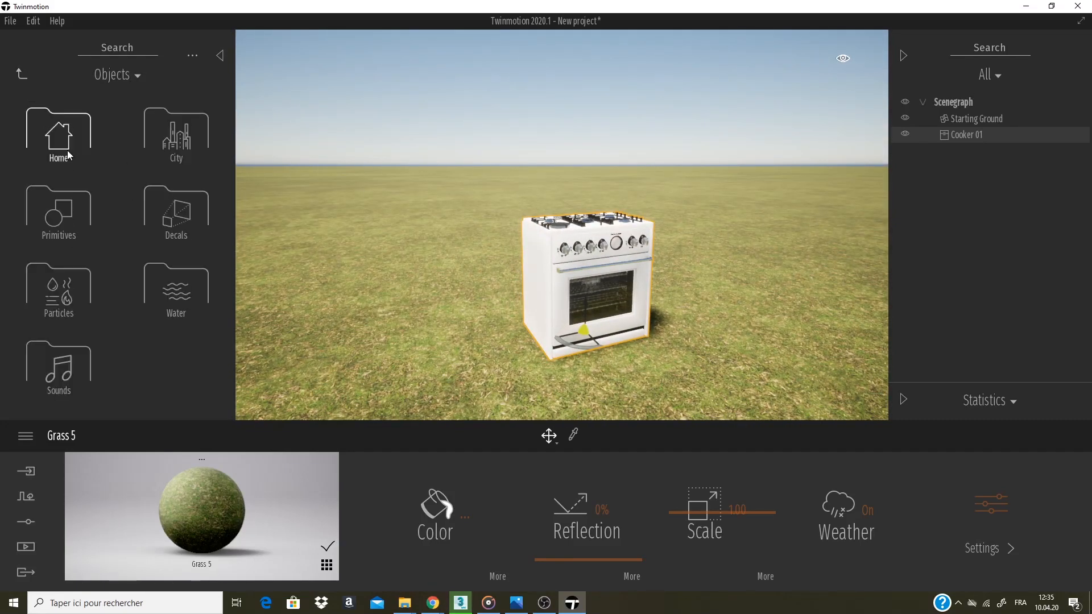
left_click(67, 147)
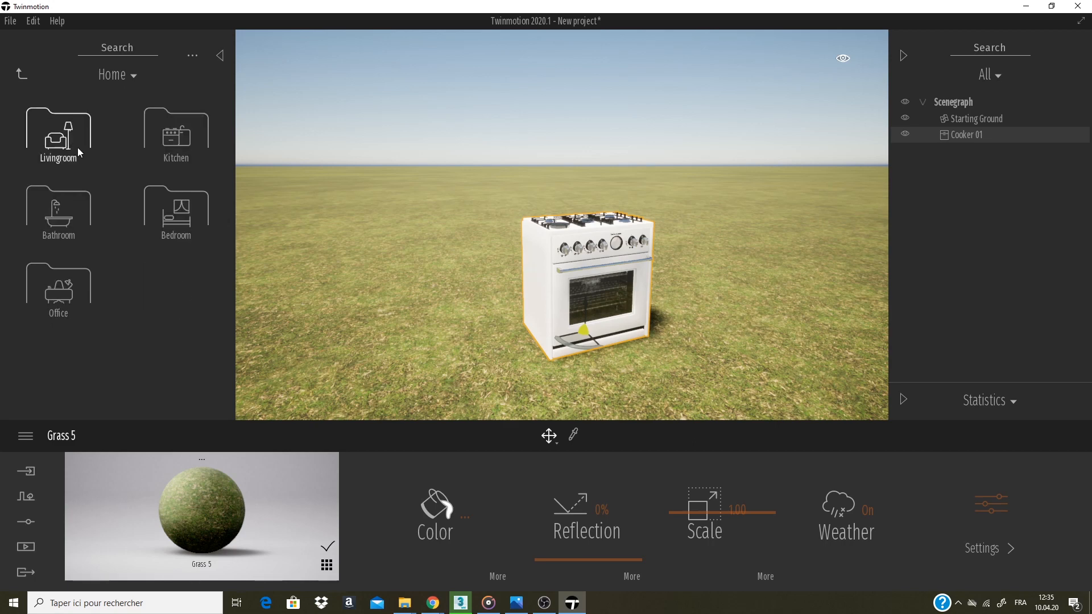
left_click(74, 233)
left_click(72, 126)
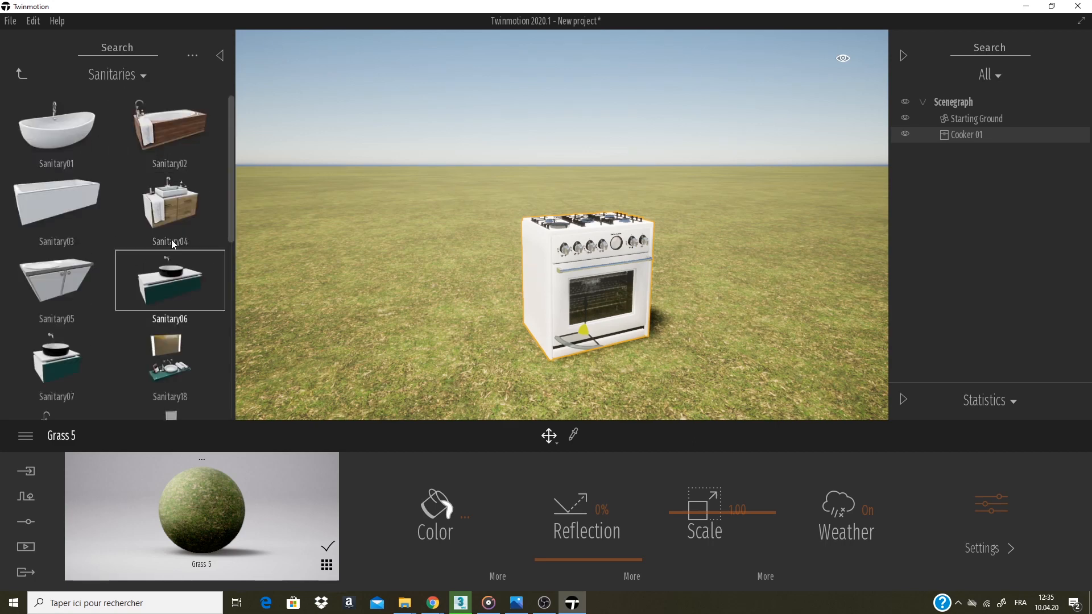
left_click_drag(170, 128, 436, 306)
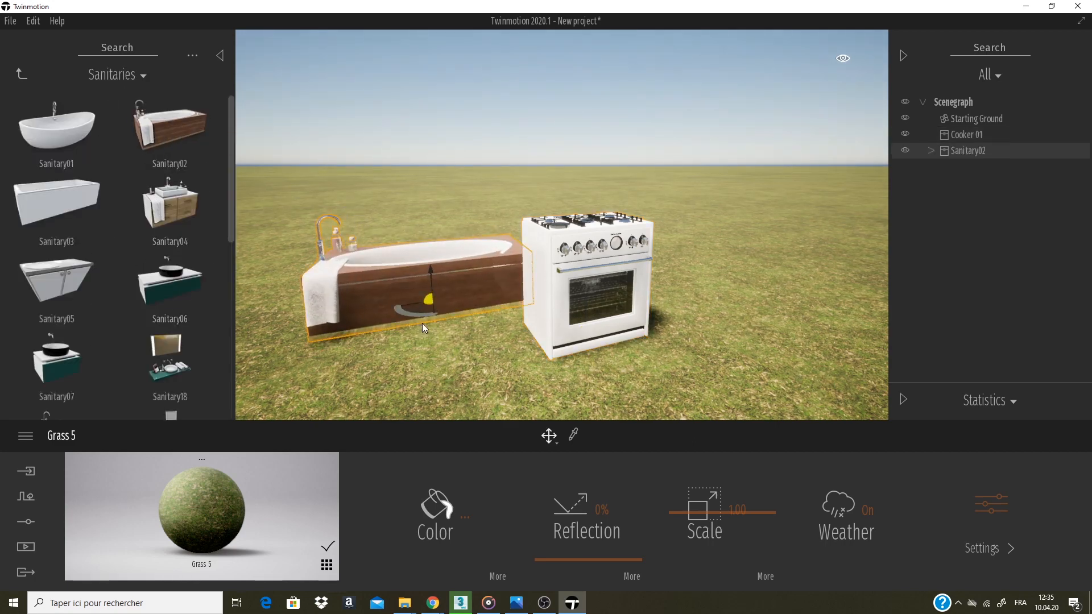
Place the Sanitary04 washbasin cabinet on the grass near the bathtub
middle_click_drag(423, 323, 134, 234, "shift")
scroll(357, 318, "up", 3)
left_click_drag(397, 273, 582, 344)
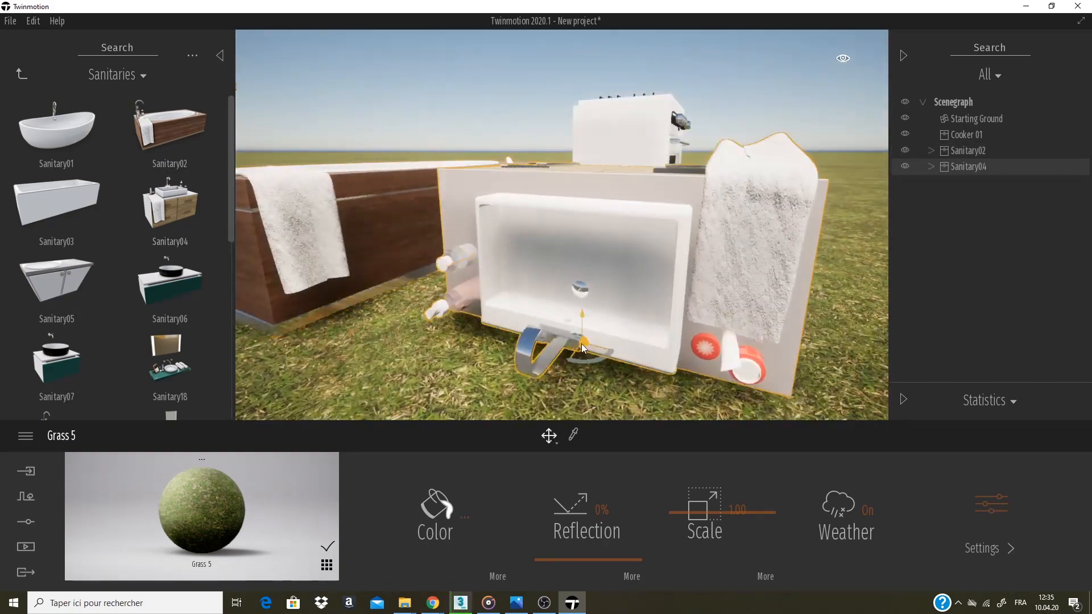
Rotate the tipped-over Sanitary04 washbasin cabinet so that it stands upright on the grass
middle_click_drag(581, 344, 561, 225, "shift")
scroll(748, 314, "down", 4)
scroll(625, 256, "up", 4)
scroll(563, 230, "down", 5)
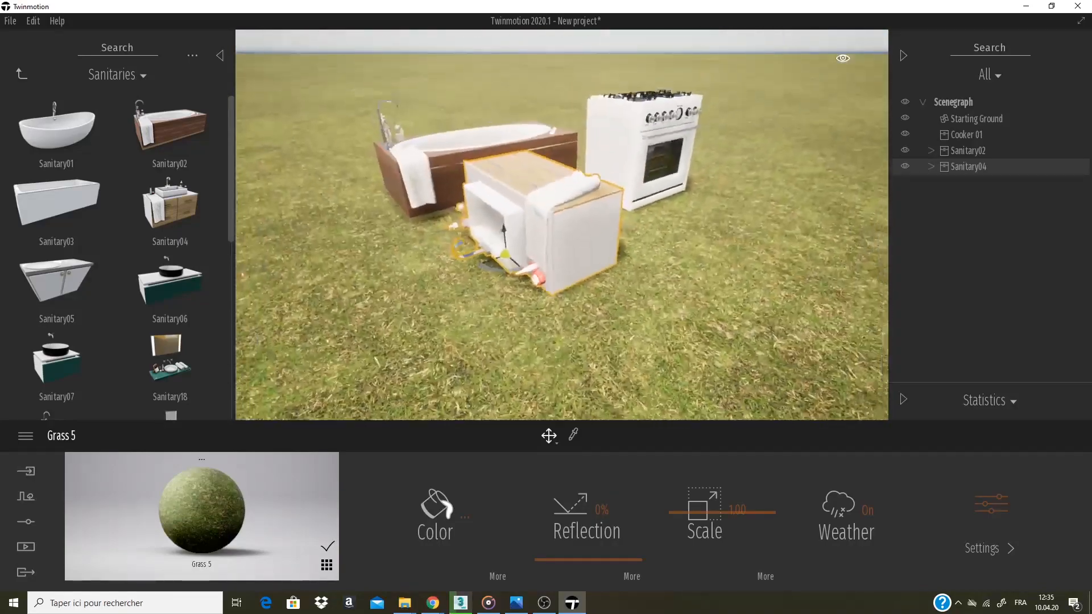
left_click(550, 438)
left_click(553, 381)
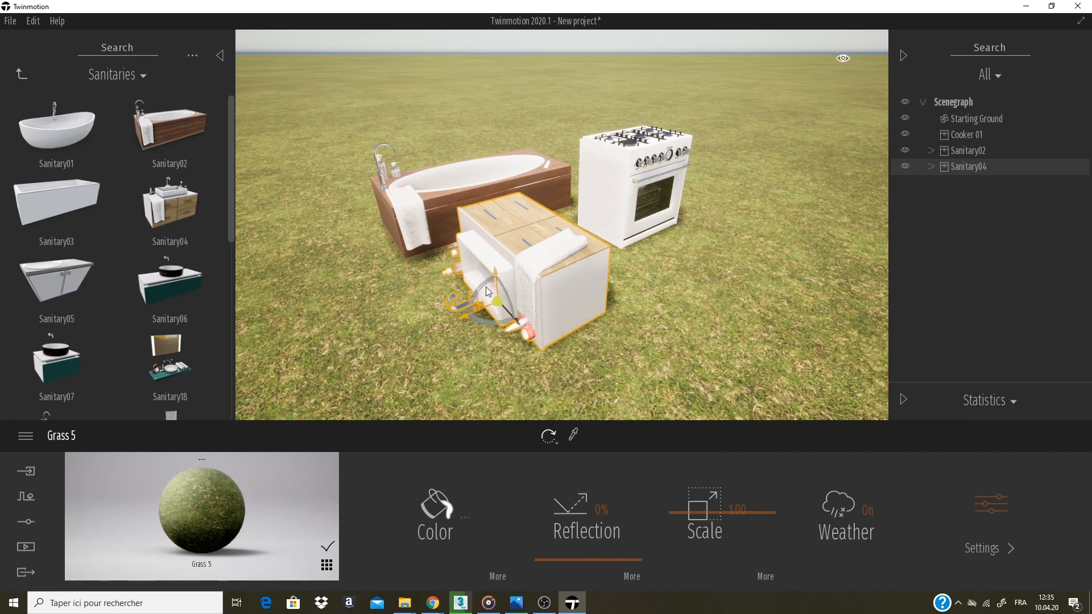
left_click_drag(485, 286, 548, 248)
left_click(495, 273)
left_click_drag(495, 272, 490, 201)
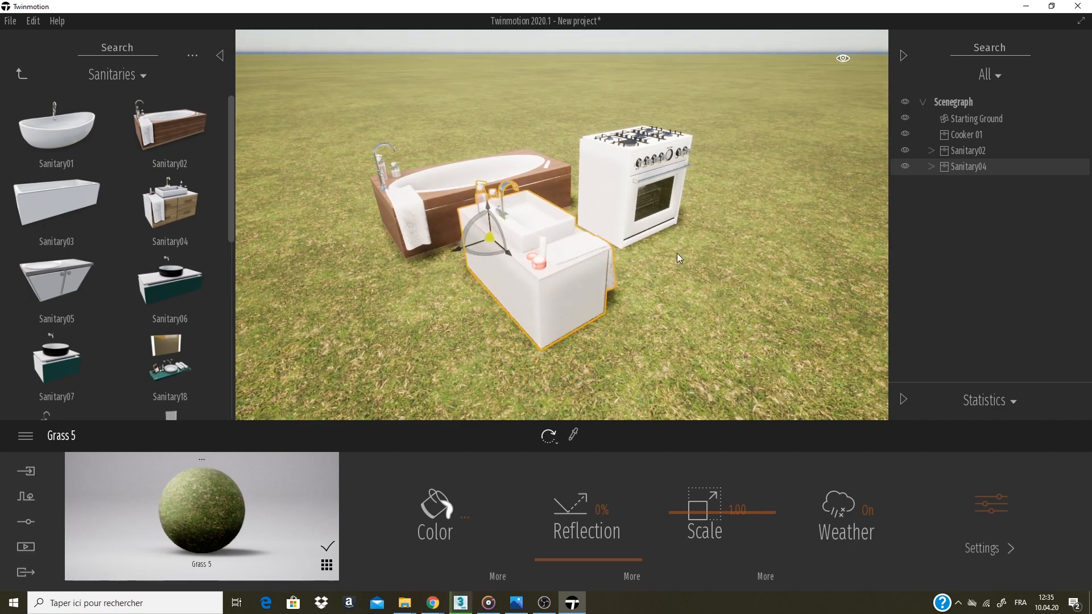
Select the Sanitary04 washbasin from far away, focus the view on it and inspect the group of objects
middle_click_drag(677, 253, 451, 289)
scroll(451, 289, "down", 2)
left_click(450, 289)
scroll(450, 289, "down", 5)
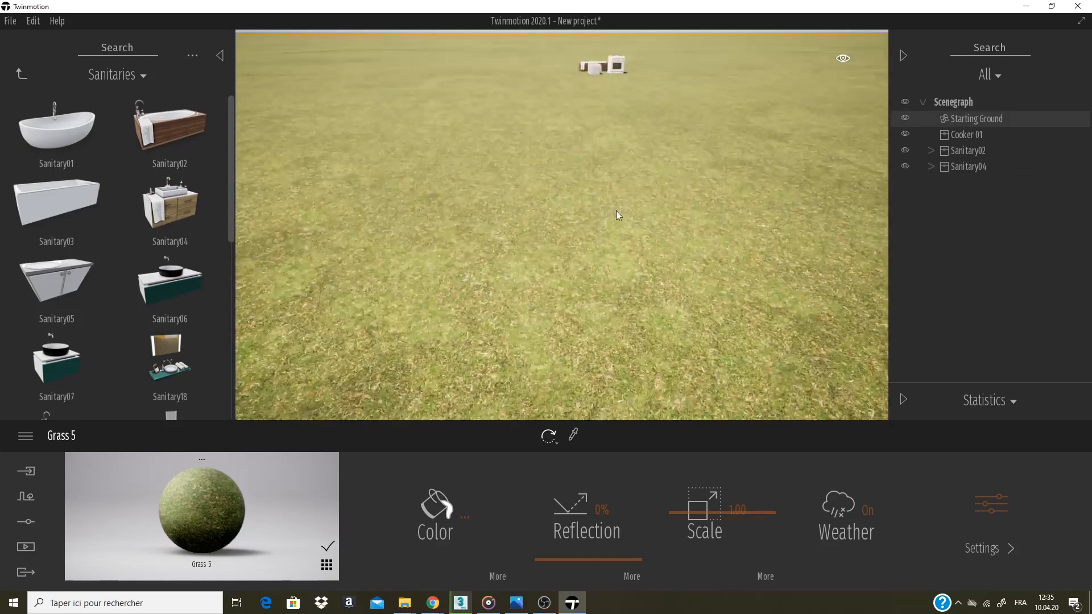
left_click(605, 64)
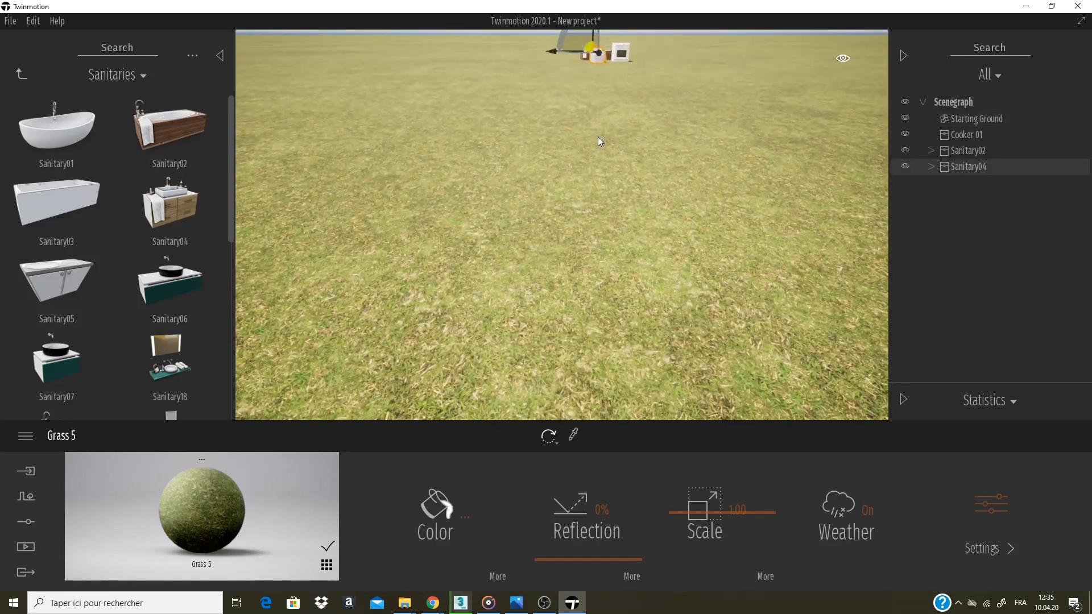
key("f")
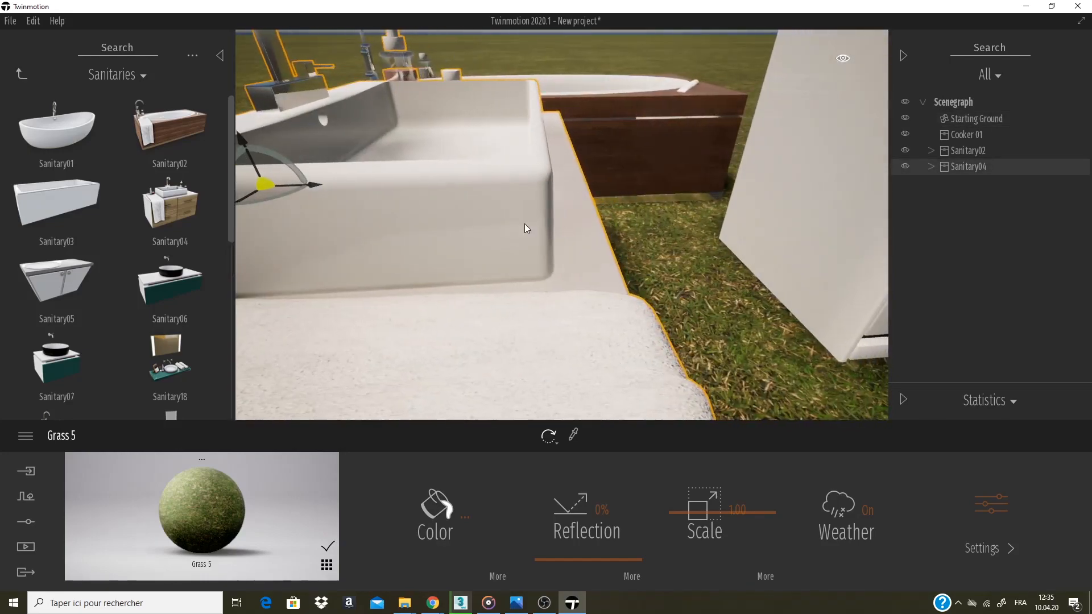
middle_click_drag(525, 224, 409, 256, "shift")
scroll(624, 199, "down", 5)
middle_click_drag(624, 199, 624, 170, "shift")
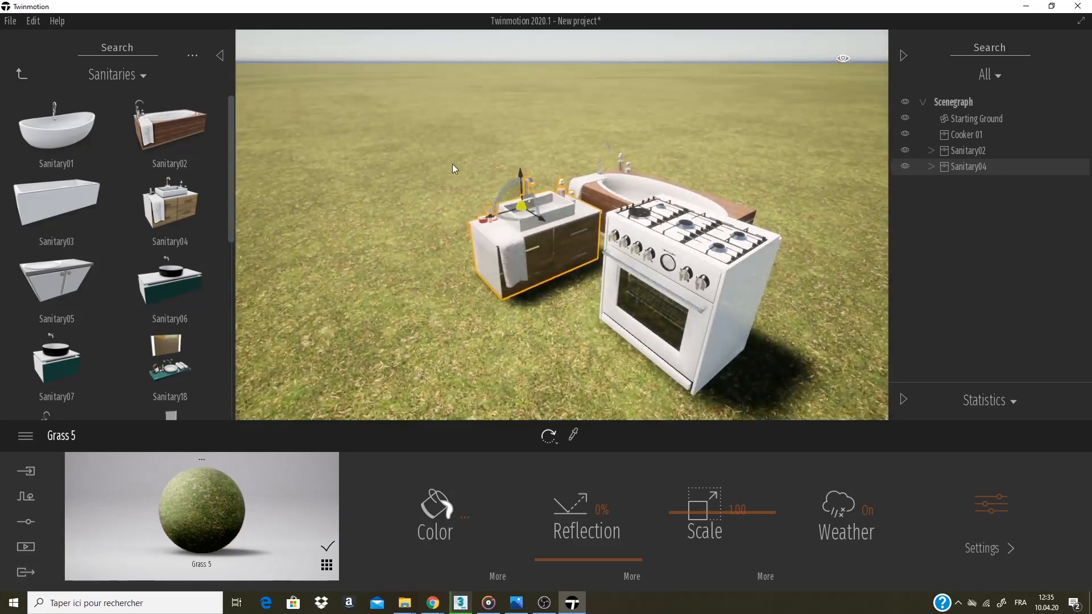
Place the animated human Amir from the library's characters on the grass beside the washbasin
left_click(21, 74)
left_click(21, 74)
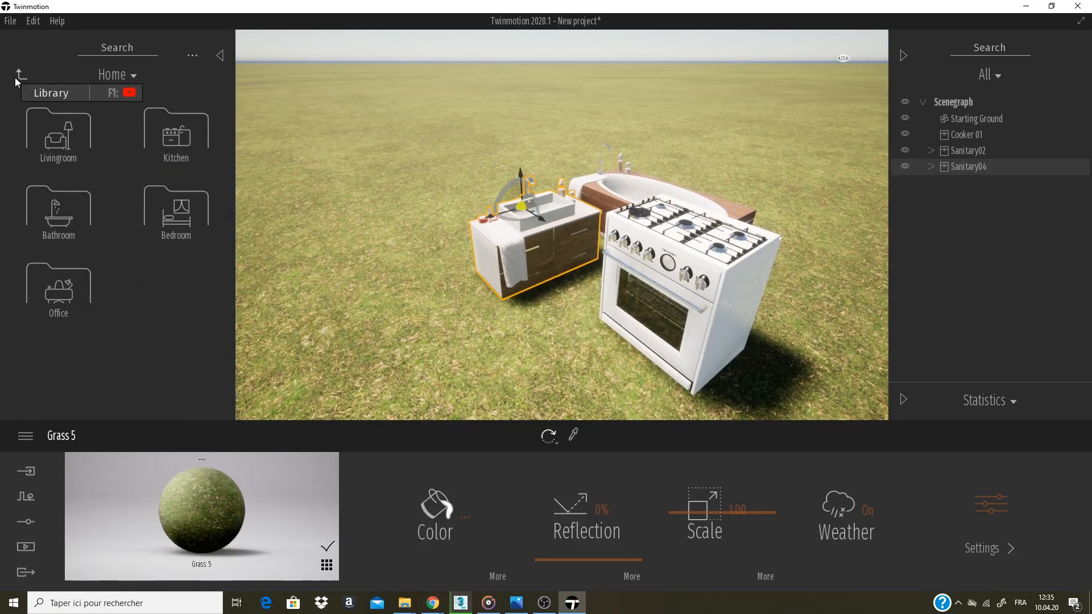
left_click(19, 75)
left_click(21, 74)
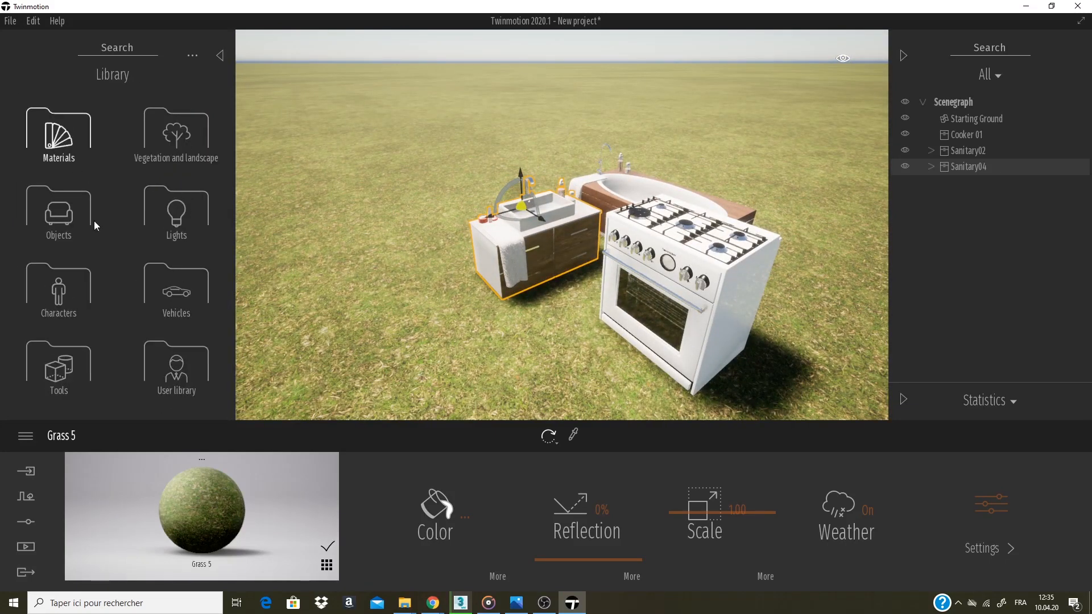
left_click(58, 287)
left_click(59, 130)
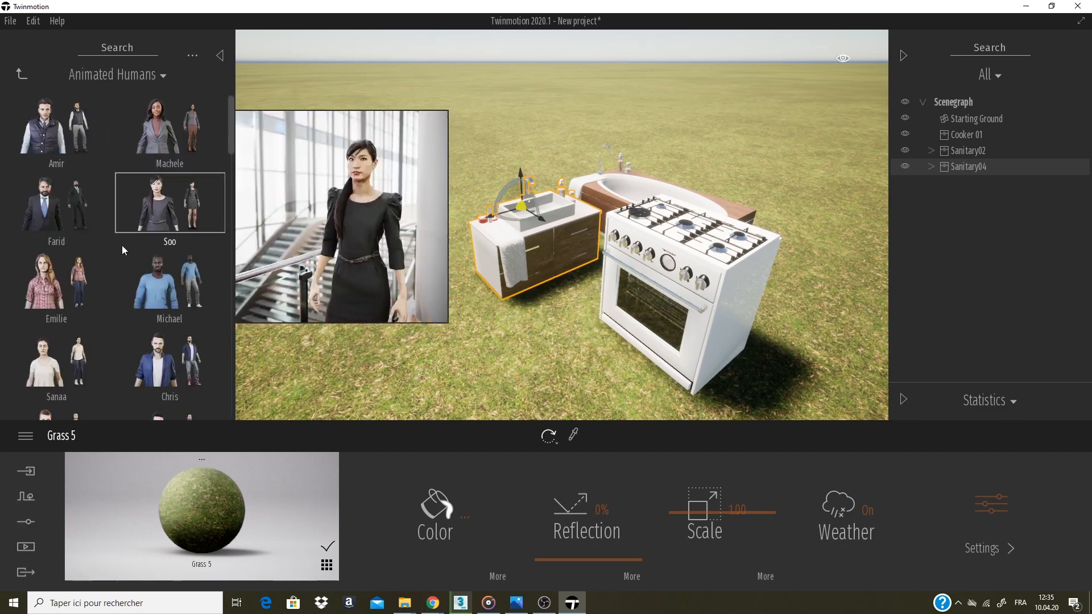
left_click_drag(65, 146, 297, 169)
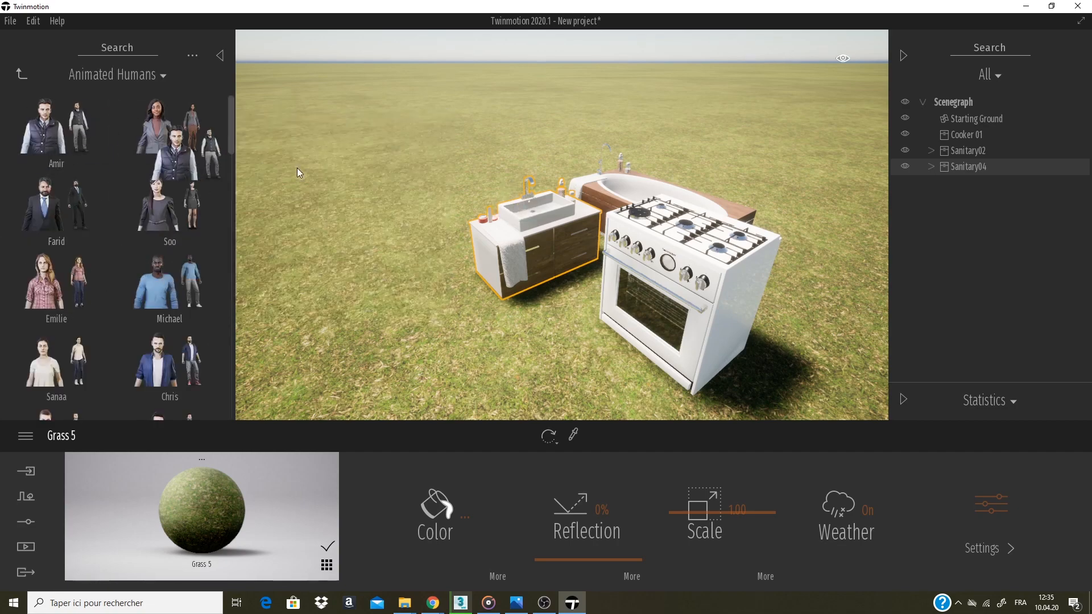
left_click_drag(408, 241, 281, 228)
key("s")
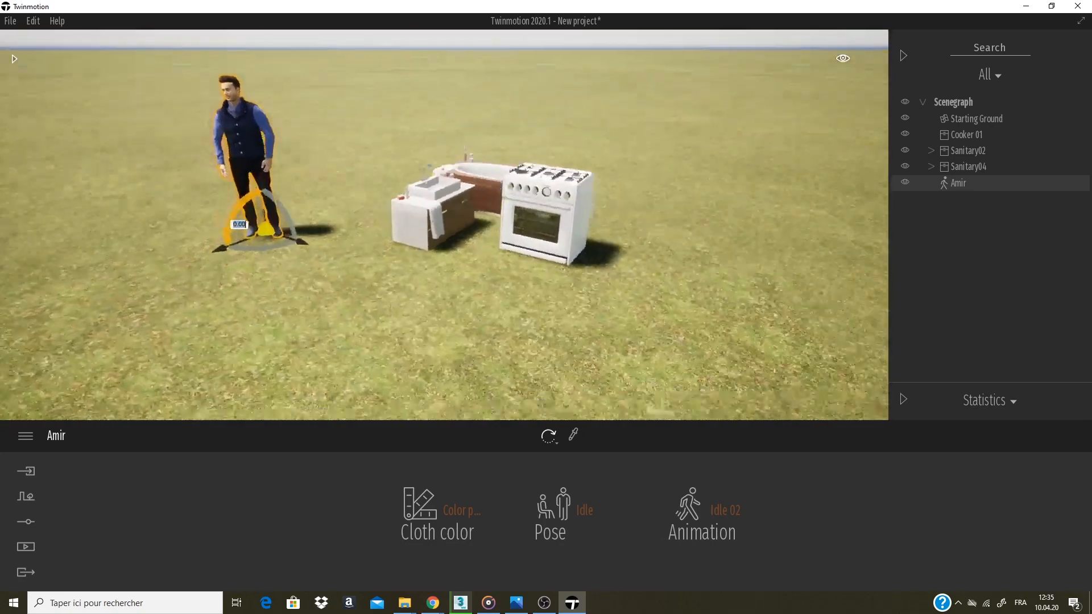
Place the animated human Machele on the grass next to the Amir character
left_click(15, 59)
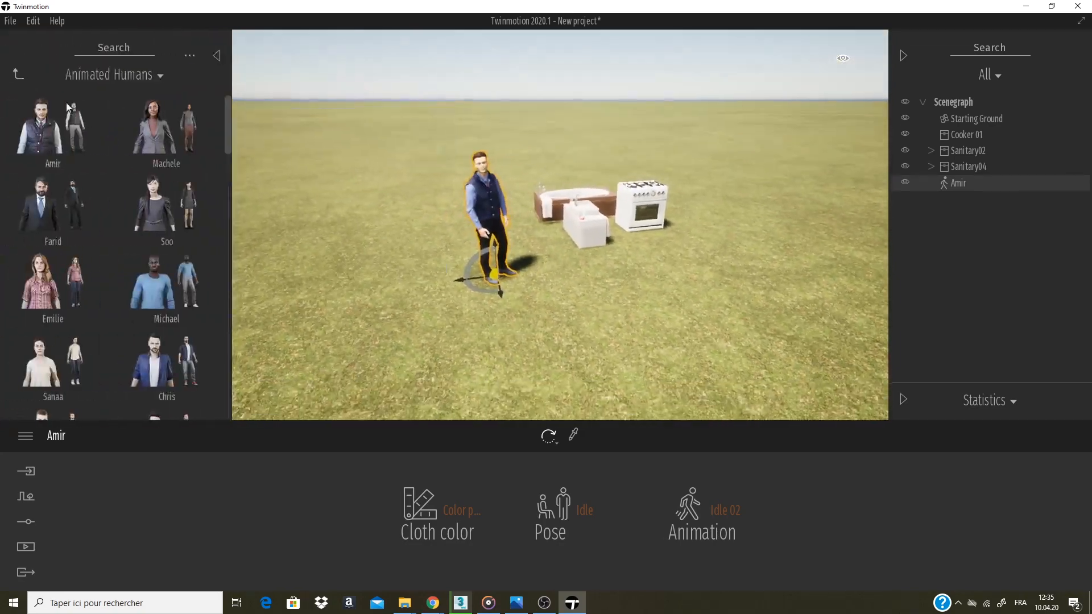
left_click_drag(176, 139, 578, 288)
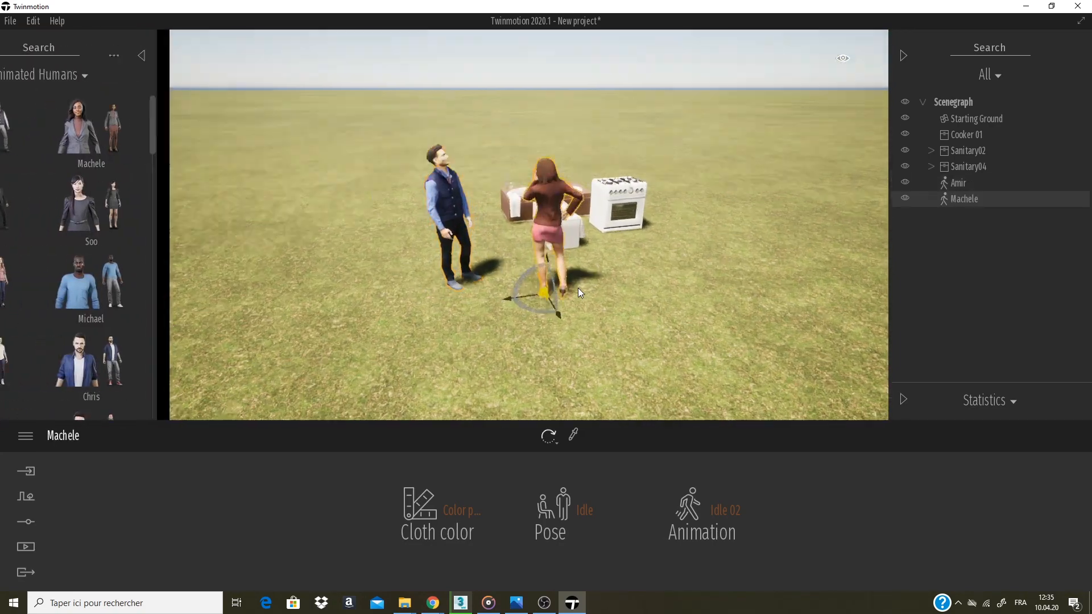
middle_click_drag(320, 276, 773, 257, "shift")
middle_click_drag(625, 252, 694, 256, "shift")
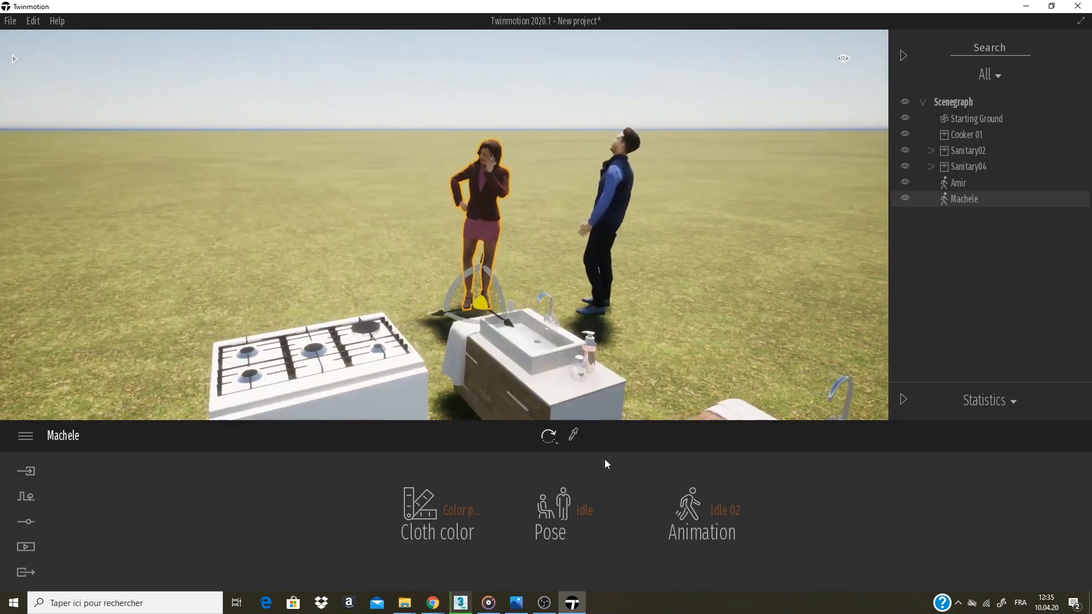
Try the Sitting and Dancing poses on the Machele character and set its pose to Walking
left_click(586, 510)
left_click(566, 413)
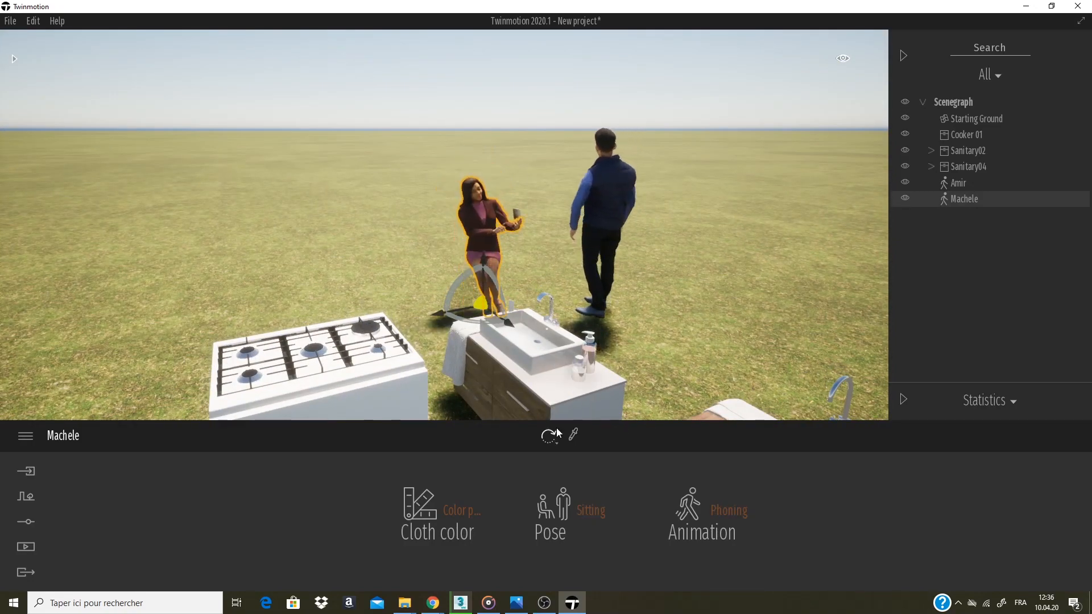
left_click(553, 512)
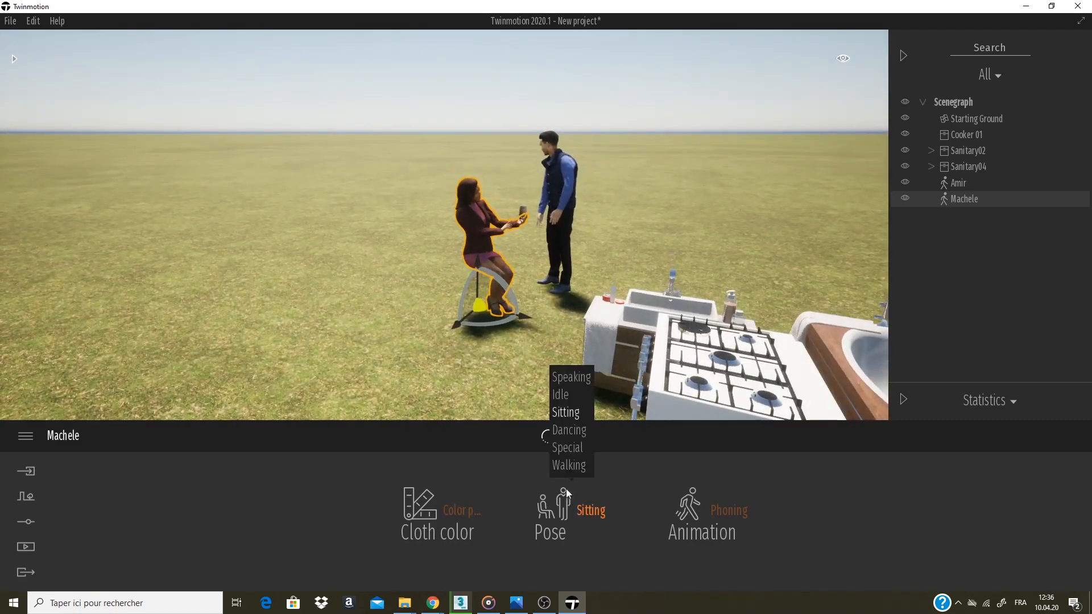
left_click(569, 431)
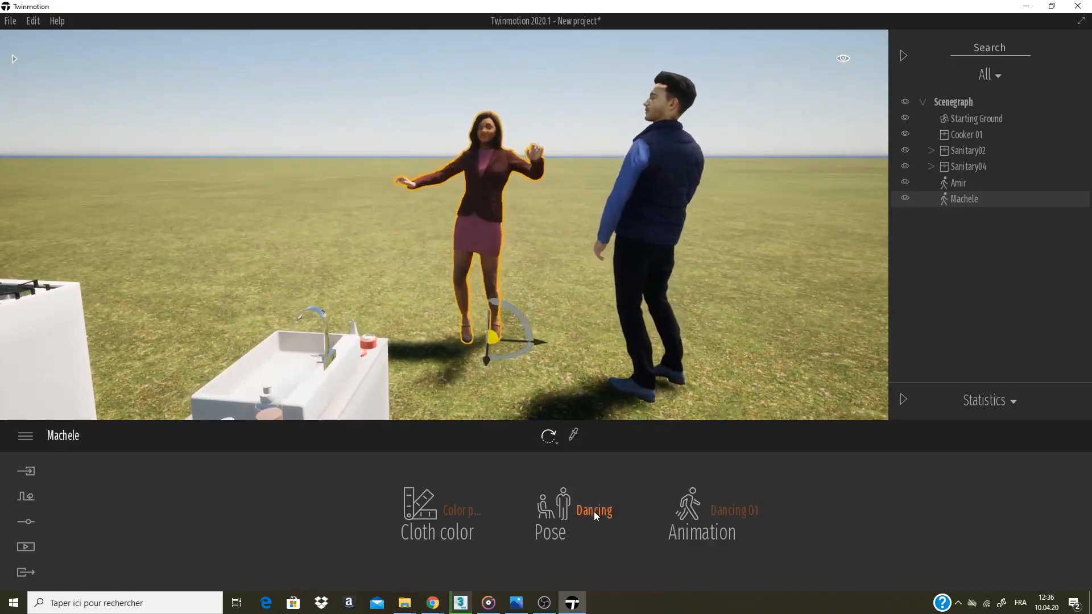
left_click(566, 501)
left_click(568, 466)
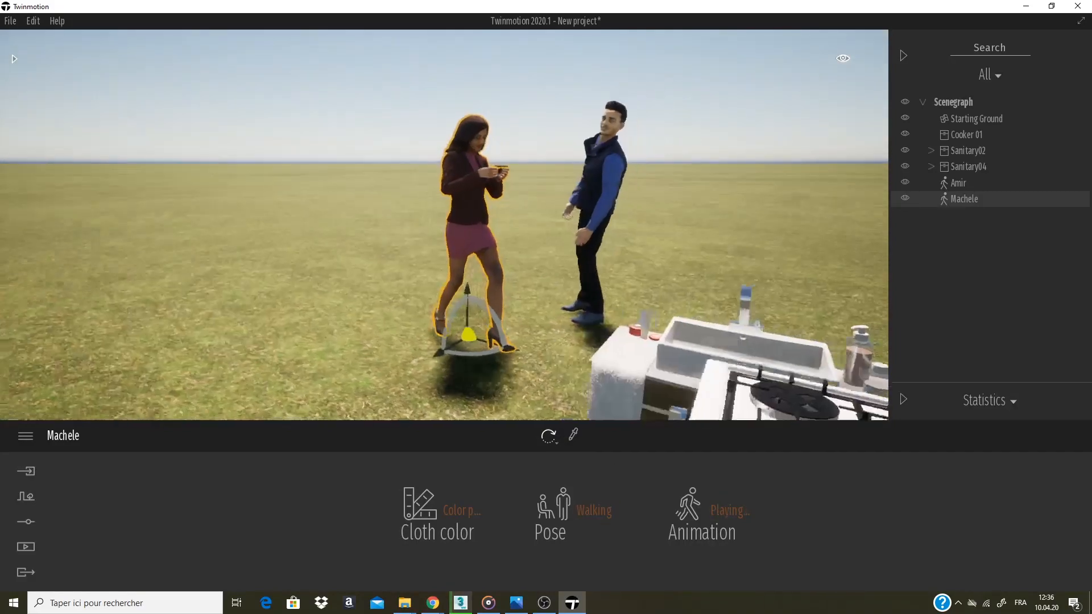
Set the Amir character's pose to Lying with the Lying 01 animation
left_click(586, 183)
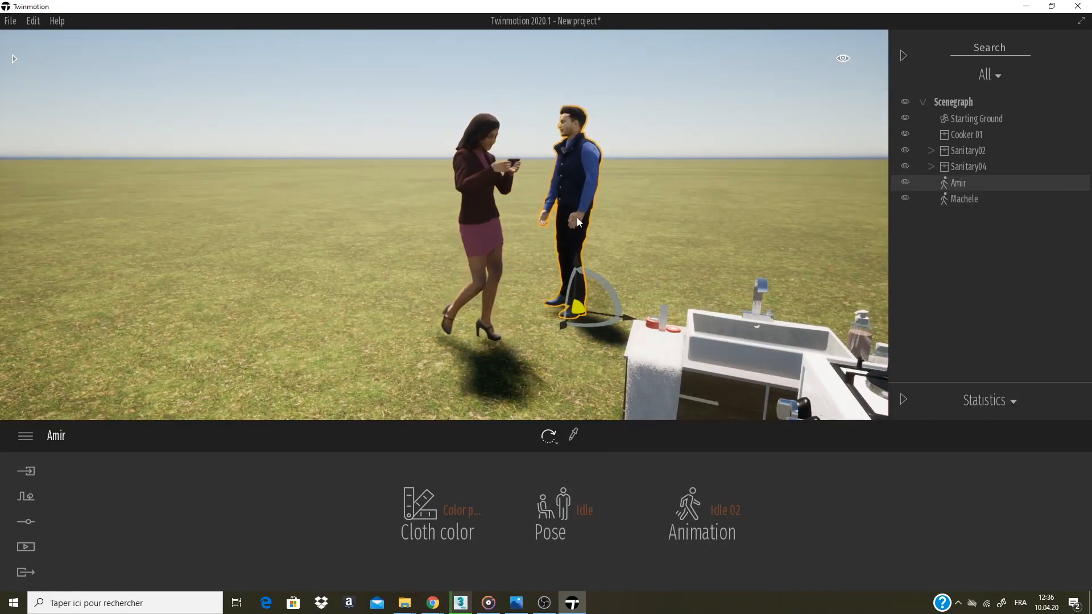
left_click(589, 514)
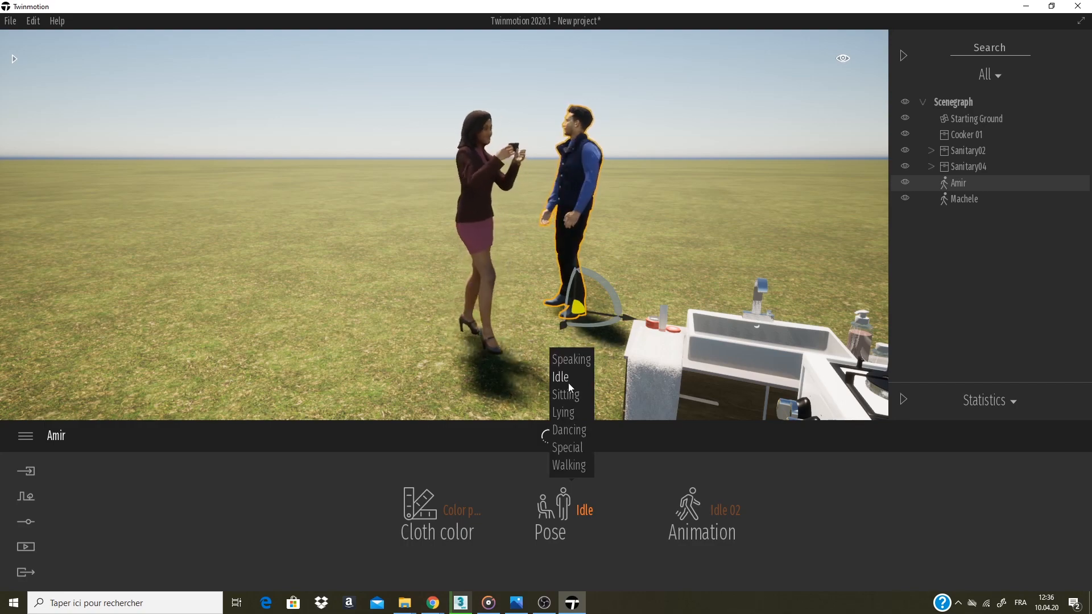
left_click(580, 413)
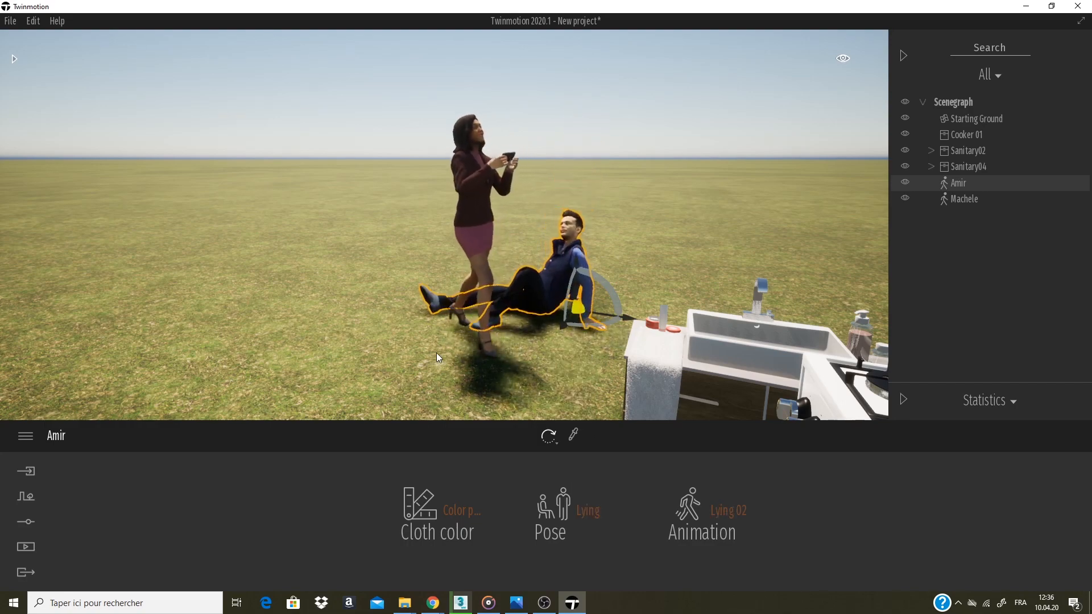
mouse_move(568, 318)
middle_mouse_down("shift")
mouse_move(484, 319)
mouse_move(654, 318)
mouse_move(569, 319)
middle_mouse_up("shift")
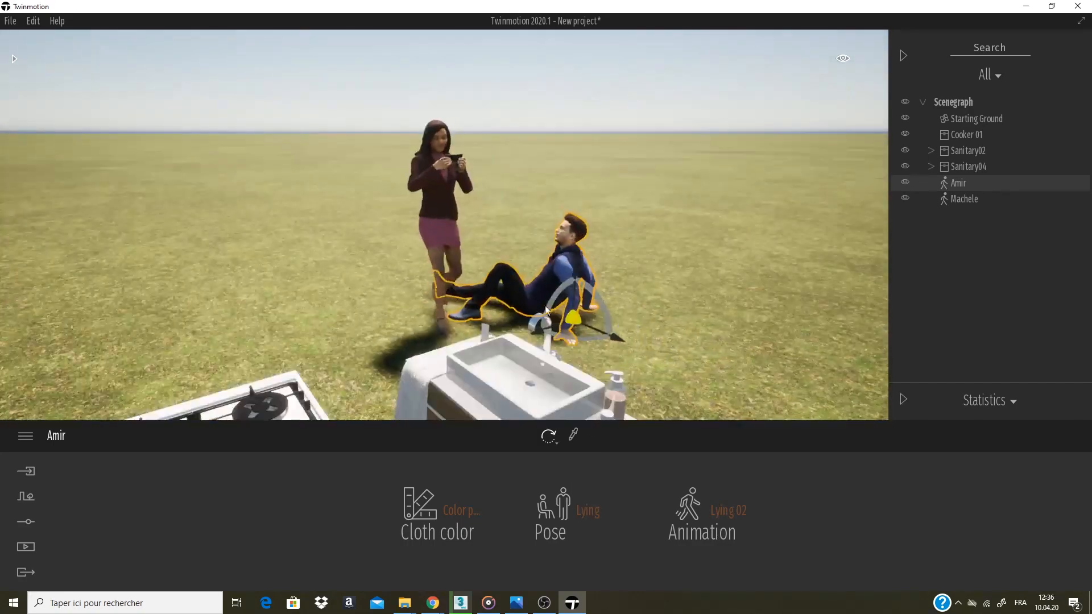
left_click(722, 513)
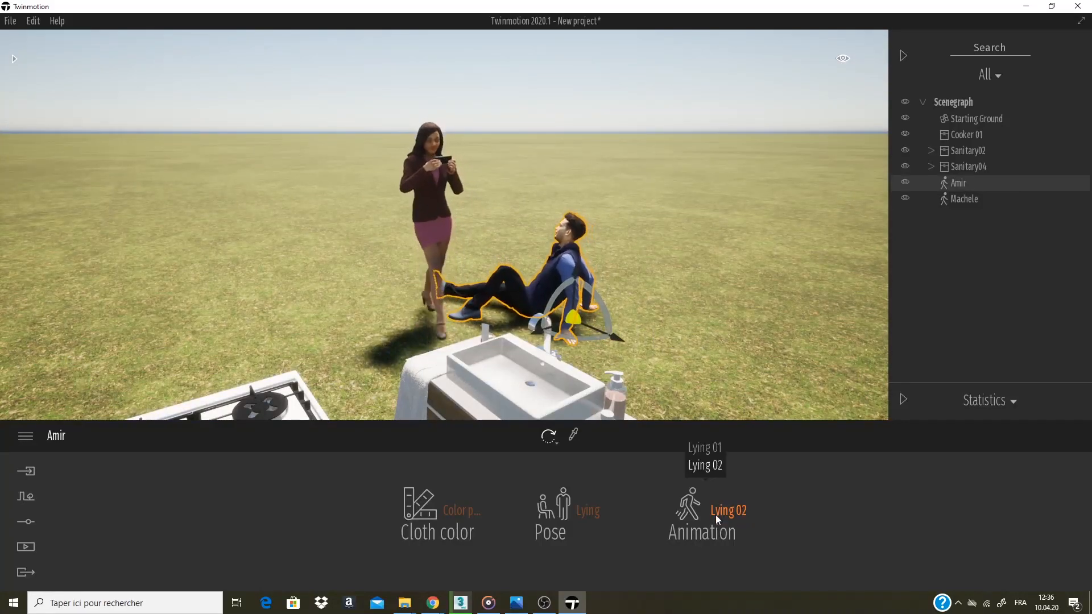
left_click(705, 450)
middle_click_drag(573, 316, 278, 200, "shift")
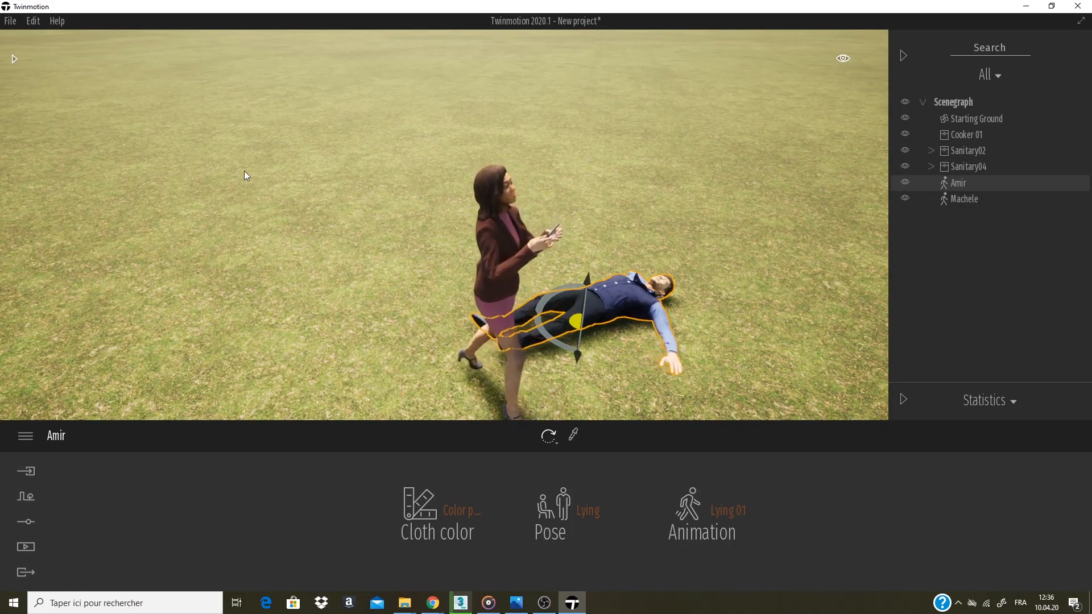
Place a Mugo Pine from the library's trees on the grass beside the Machele character
left_click(14, 59)
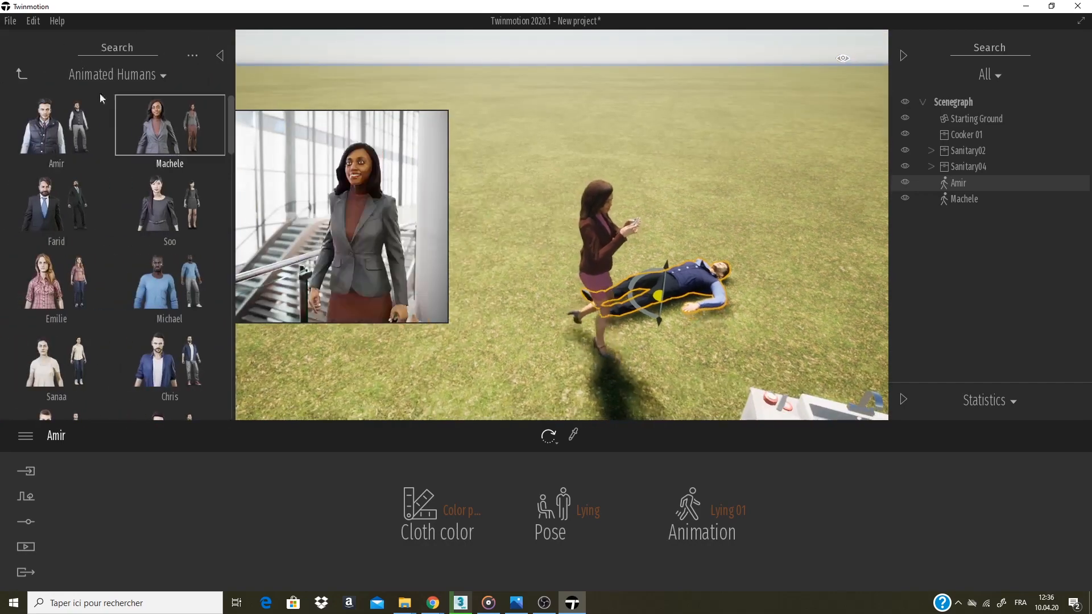
left_click(22, 76)
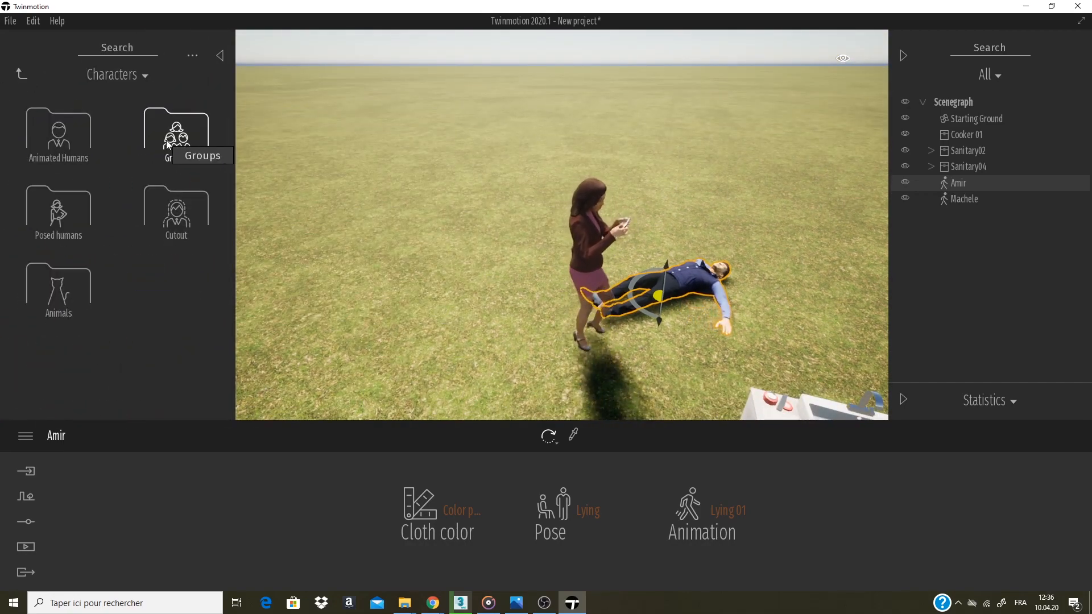
left_click(21, 73)
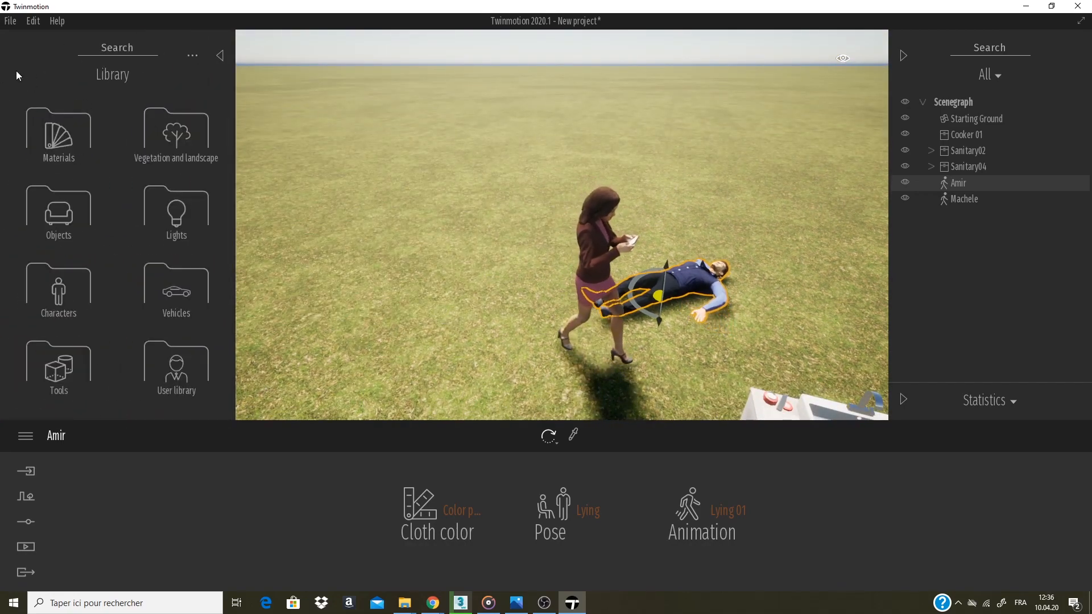
left_click(210, 167)
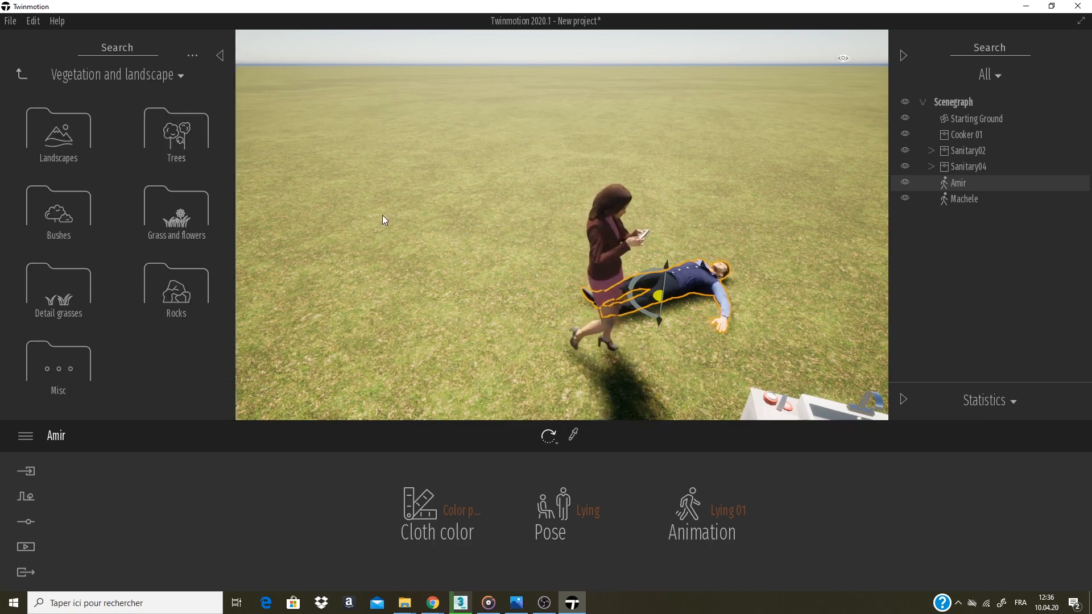
left_click(187, 165)
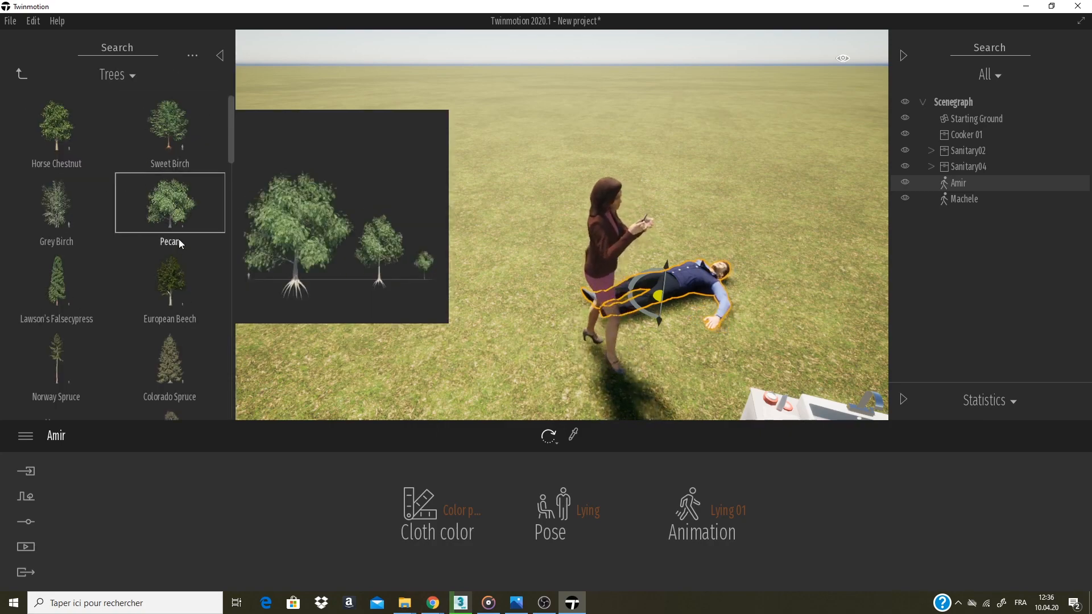
scroll(186, 282, "down", 2)
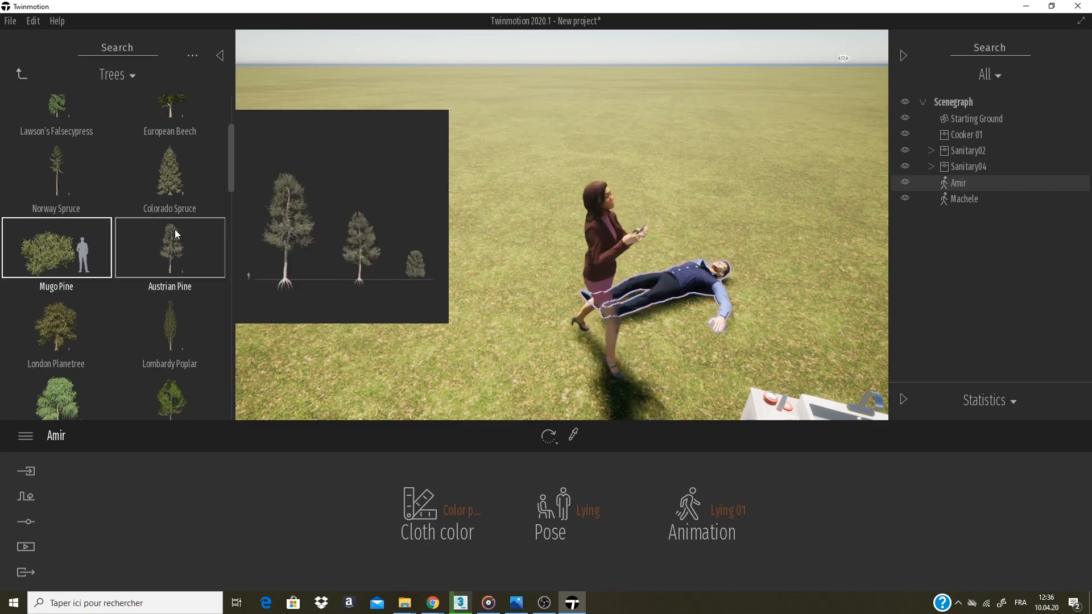
left_click_drag(57, 250, 456, 248)
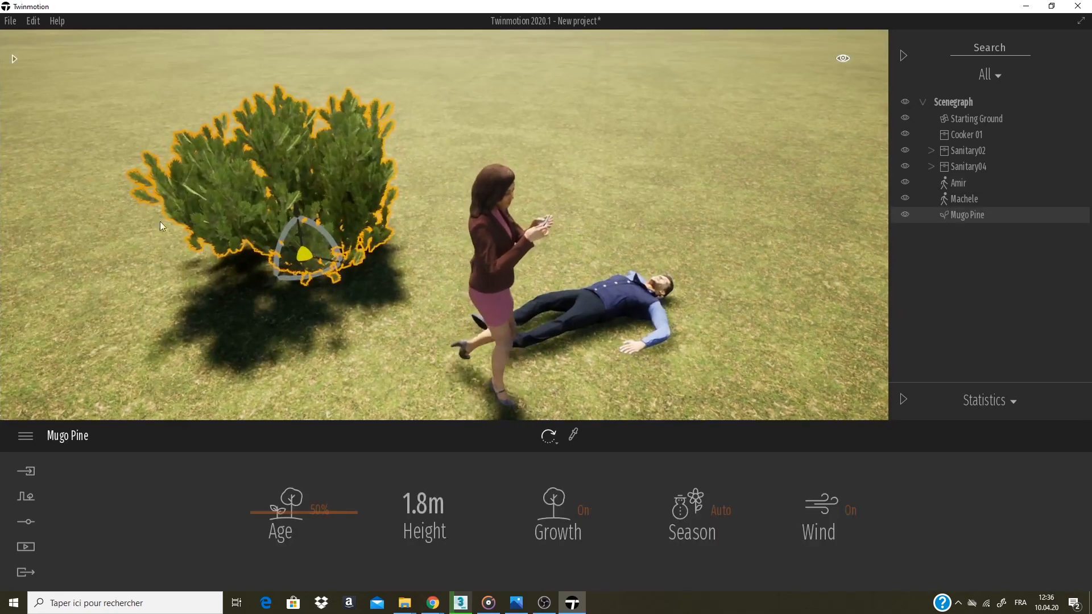
Examine the Mugo Pine and the surrounding characters and furniture from several distances and angles
right_click_drag(244, 204, 542, 311)
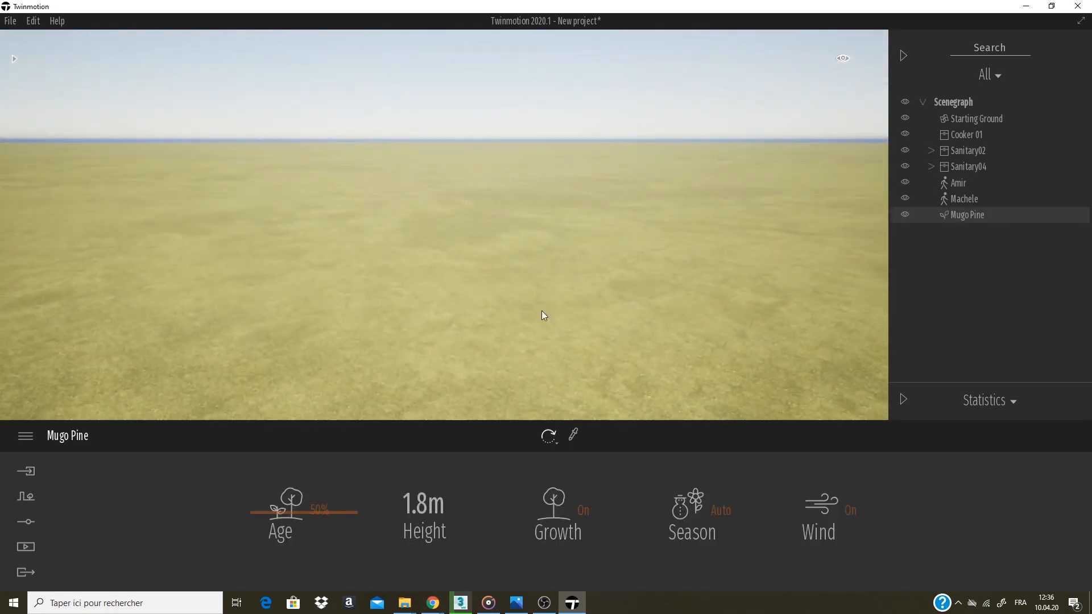
scroll(544, 330, "down", 3)
scroll(537, 329, "up", 4)
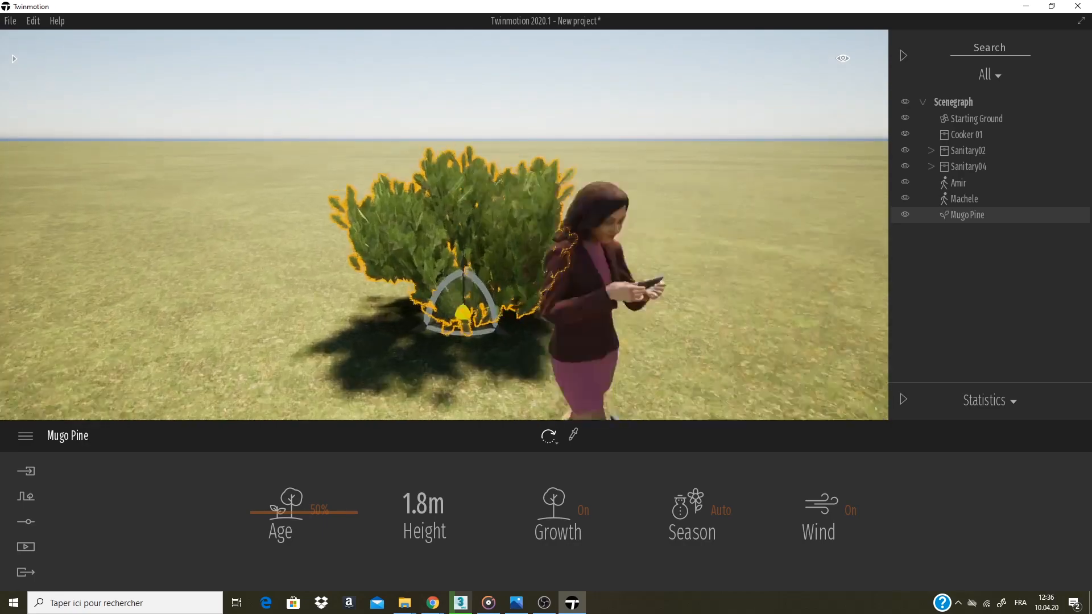
scroll(418, 155, "down", 3)
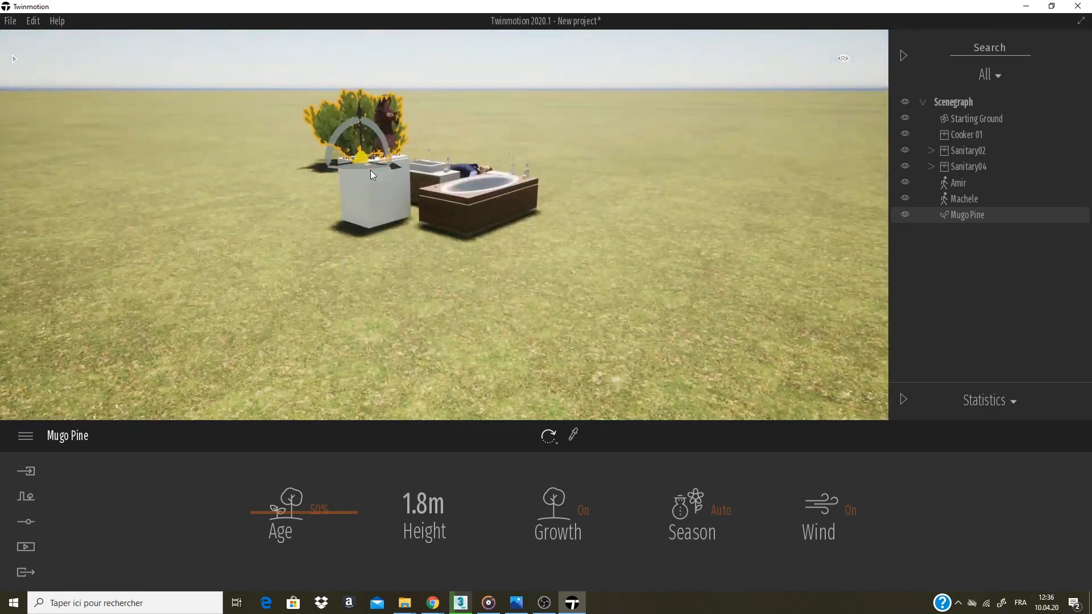
scroll(370, 170, "up", 4)
scroll(421, 255, "down", 4)
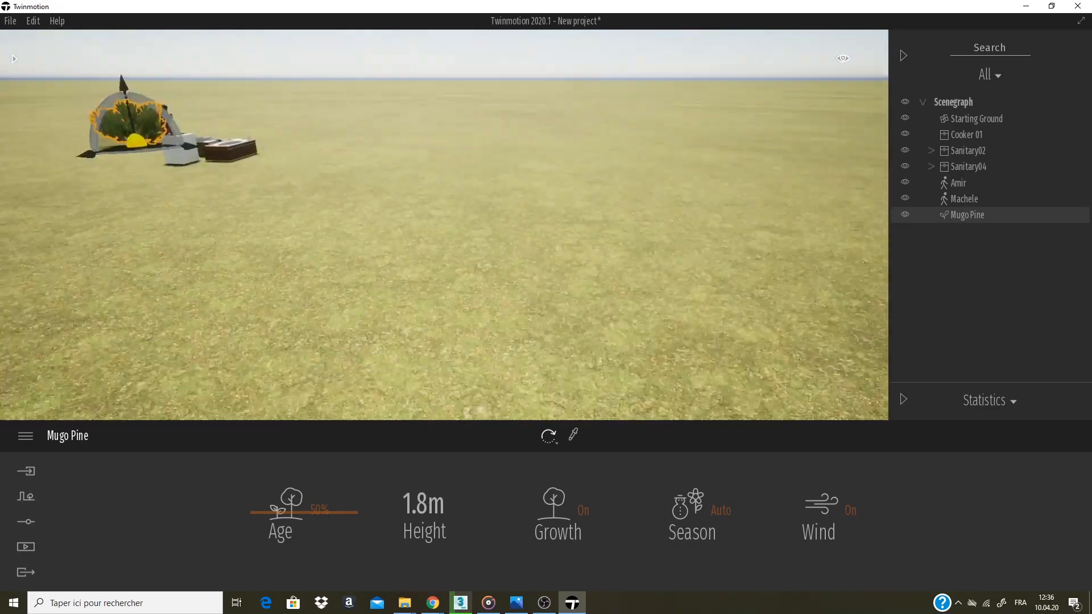
scroll(350, 247, "up", 2)
mouse_move(302, 223)
left_mouse_down("ctrl")
mouse_move(217, 223)
mouse_move(296, 221)
left_mouse_up("ctrl")
left_click(589, 376)
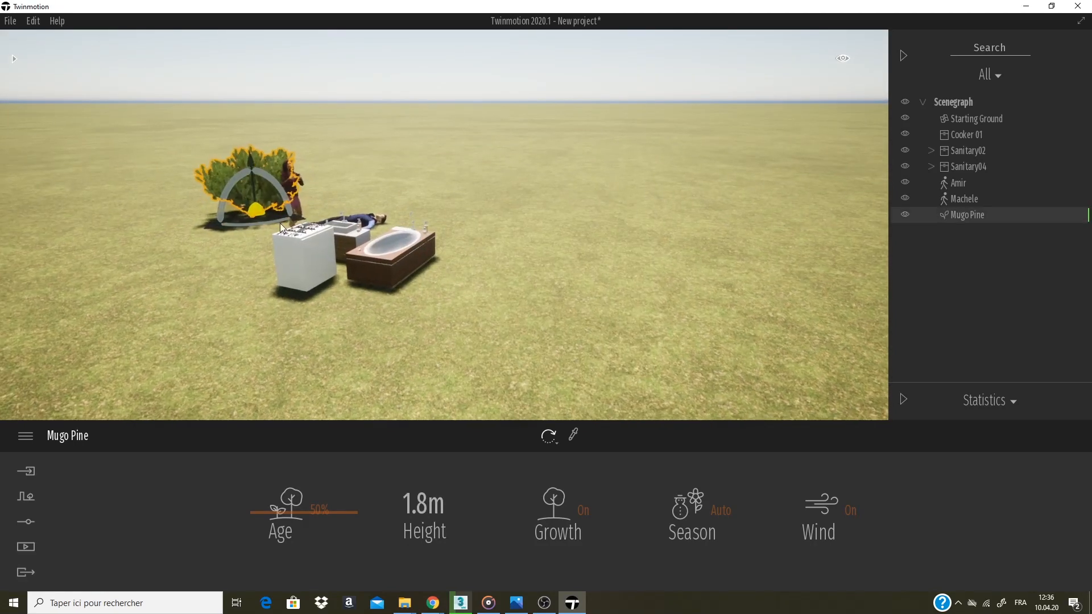
scroll(219, 181, "up", 2)
mouse_move(242, 187)
right_mouse_down()
mouse_move(398, 213)
mouse_move(170, 176)
mouse_move(241, 187)
right_mouse_up()
key("a")
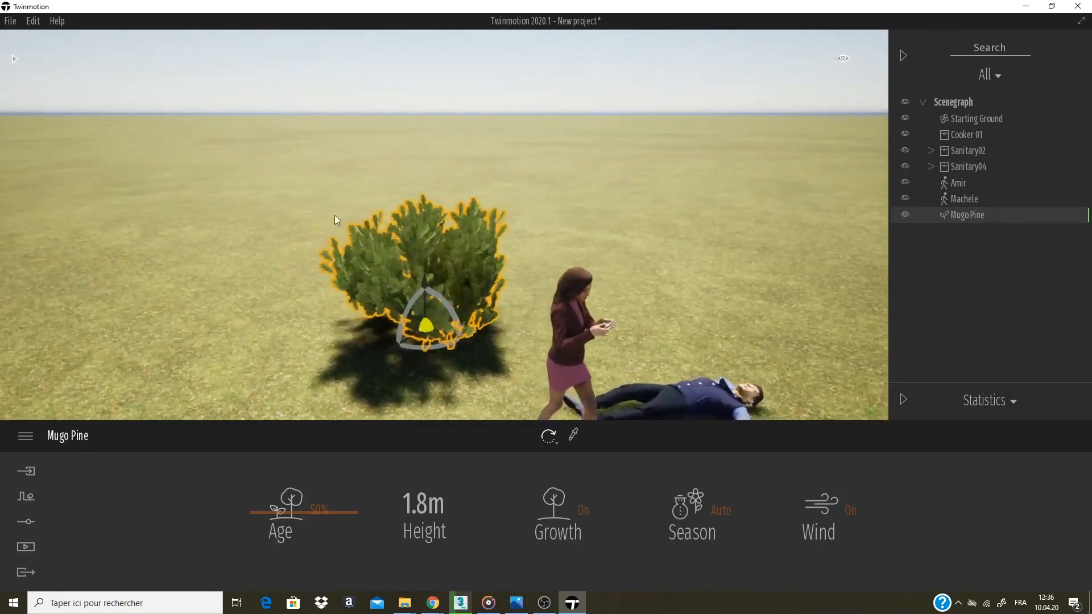
key("w")
key("q")
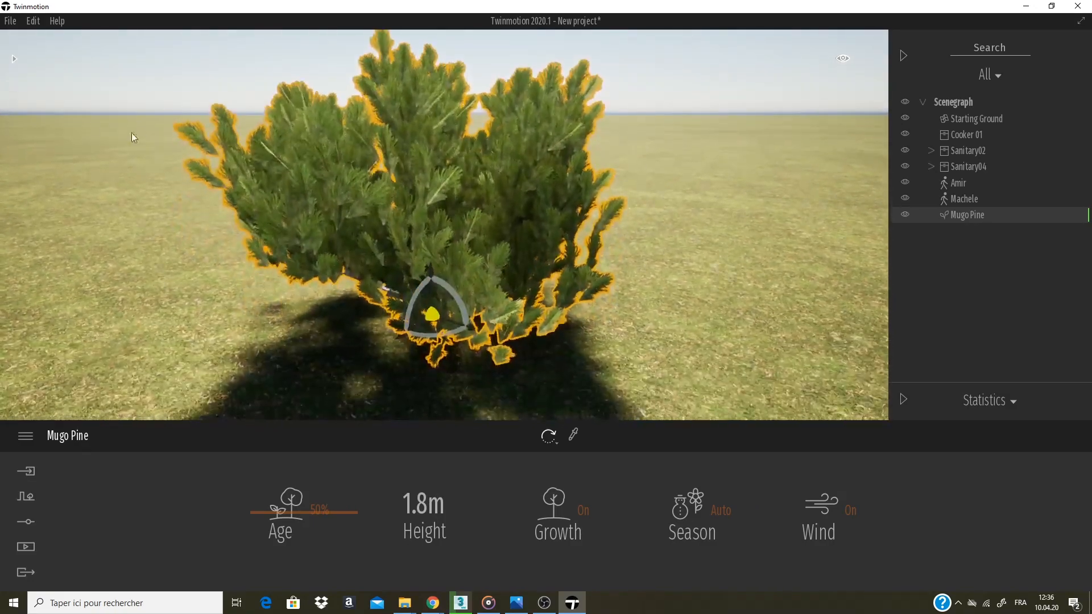
Place a London Planetree from the library's trees on the grass between the Mugo Pine and the characters
left_click(13, 59)
mouse_move(155, 331)
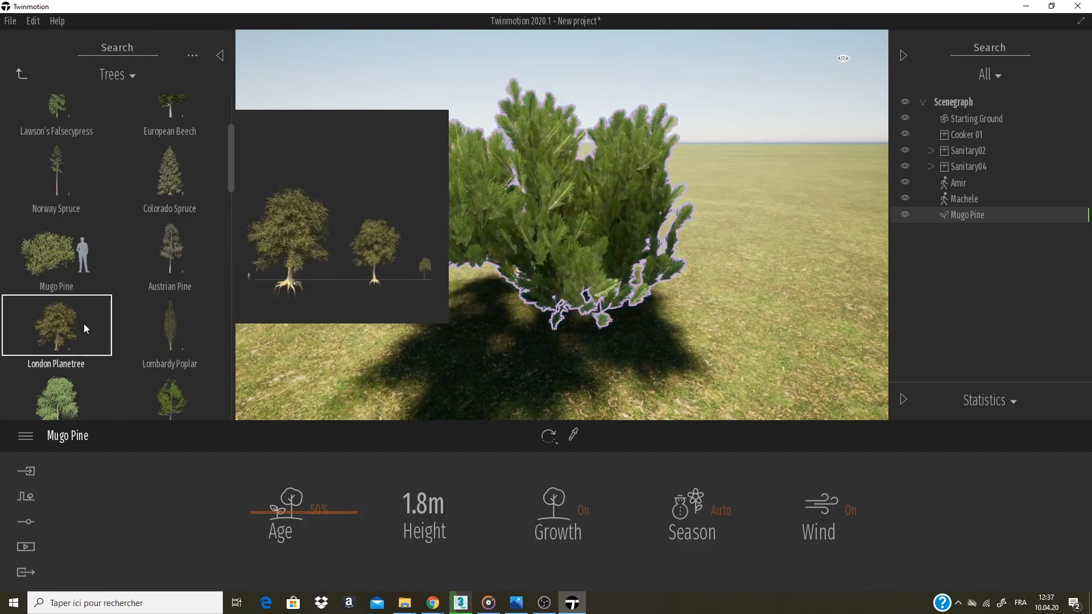
left_click_drag(84, 323, 715, 316)
key("s")
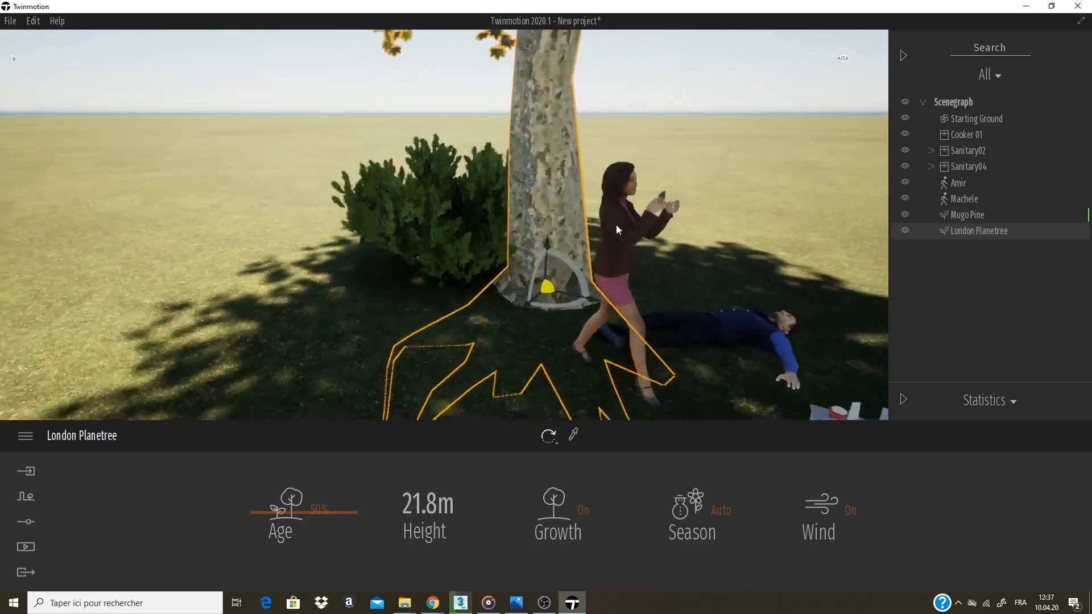
key("e")
key("s")
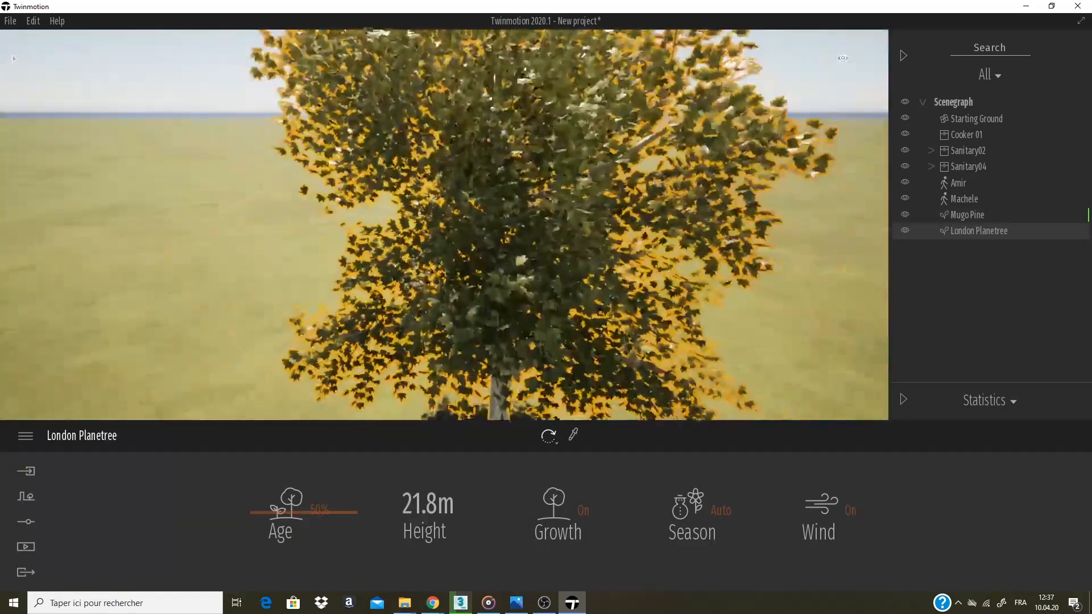
Look through the grass and flowers collection and place a Tropical palm 3 bush on the open grass away from the planetree
left_click(14, 59)
left_click(18, 79)
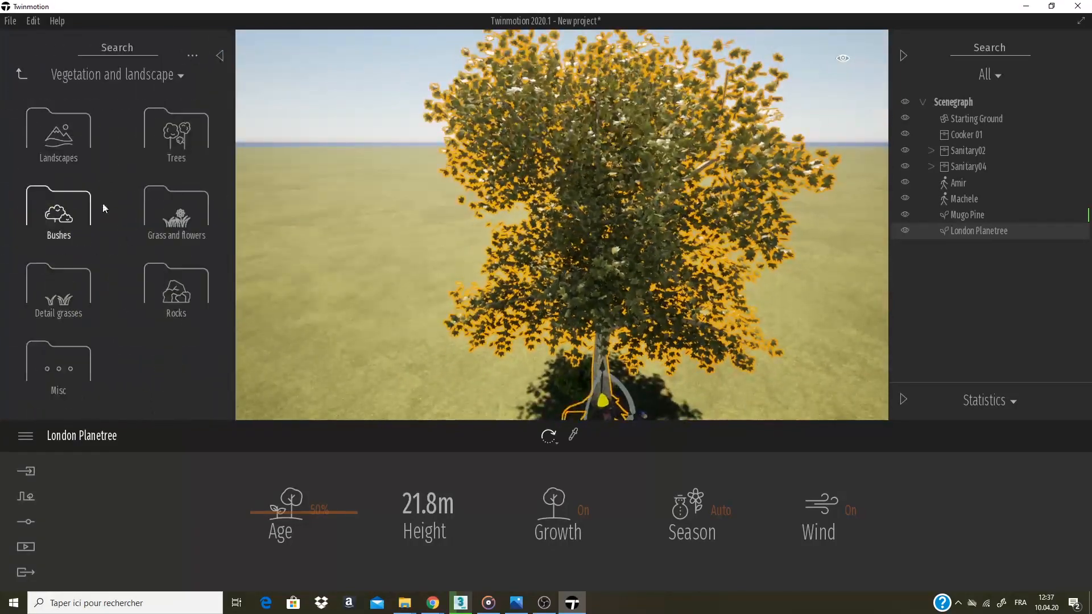
left_click(173, 216)
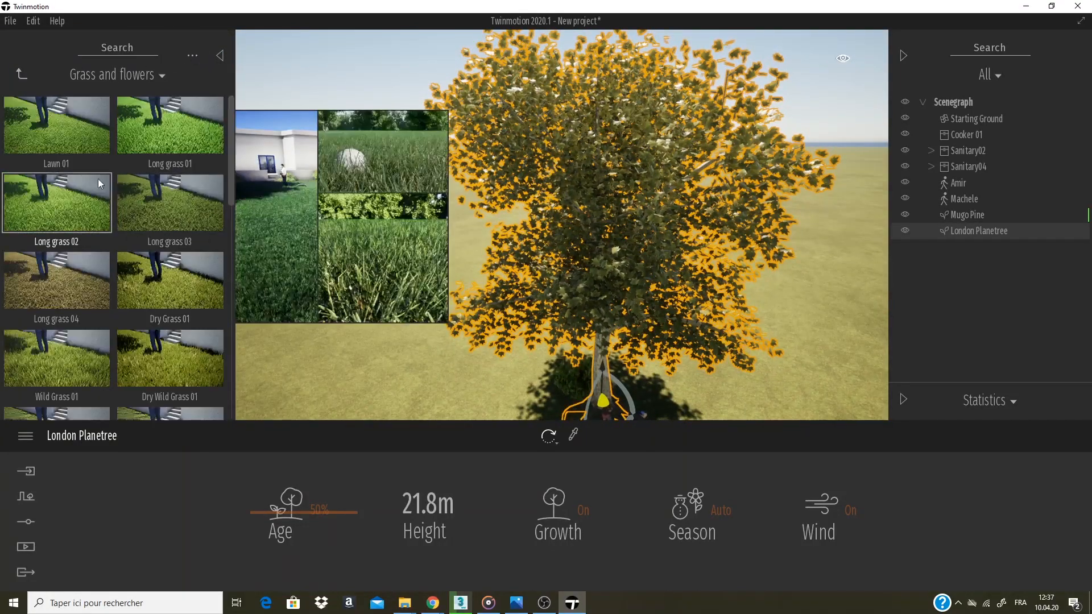
scroll(156, 237, "down", 2)
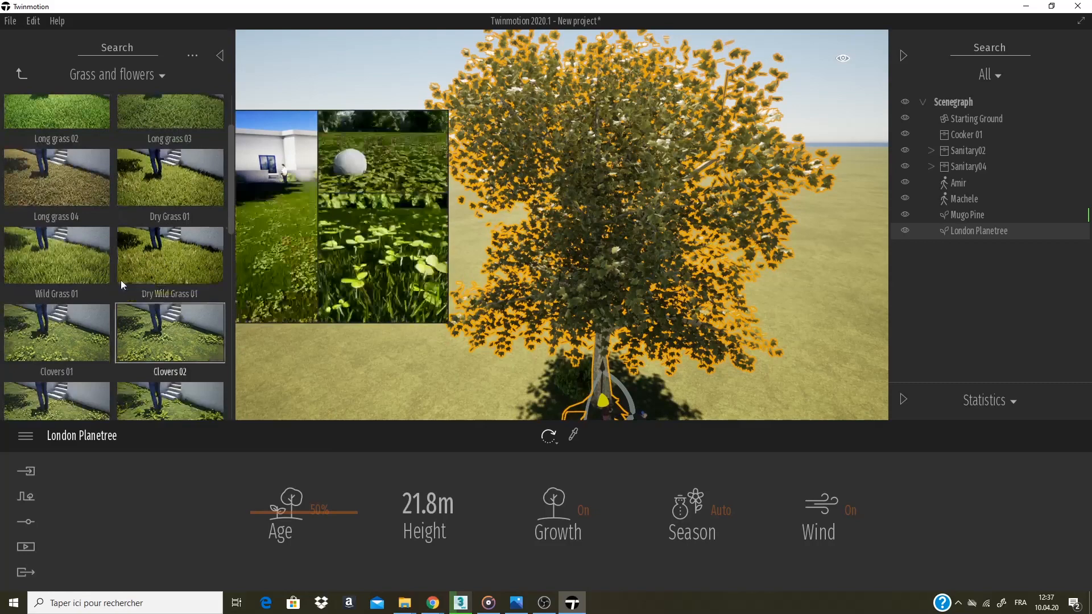
left_click(23, 75)
left_click(162, 274)
left_click_drag(173, 270, 394, 301)
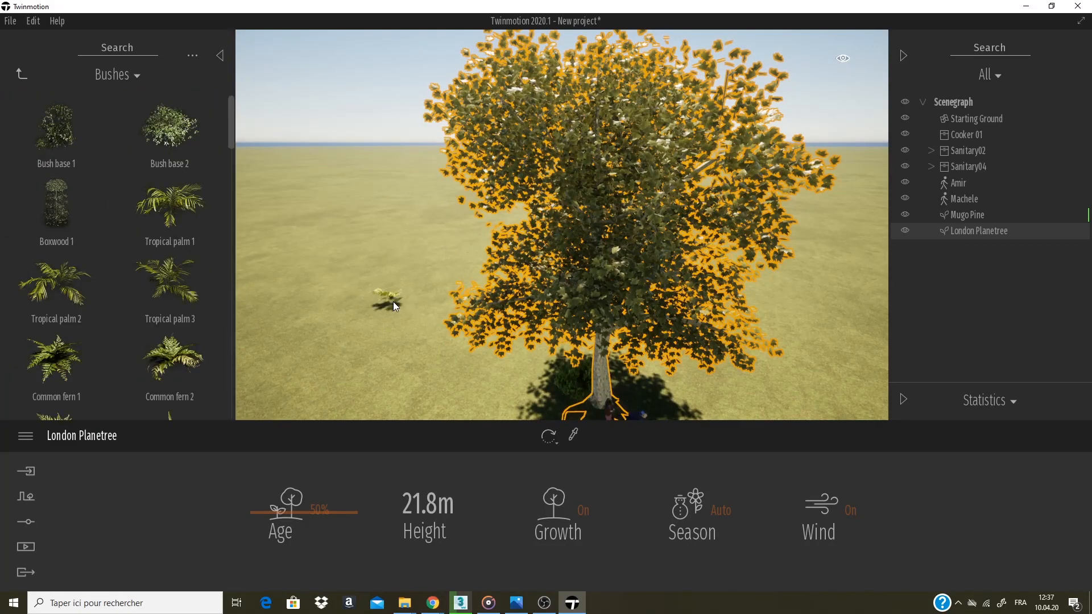
left_click(220, 55)
Place a Common fern 1 from the library's bushes on the grass in front of the tropical palm
left_click(11, 58)
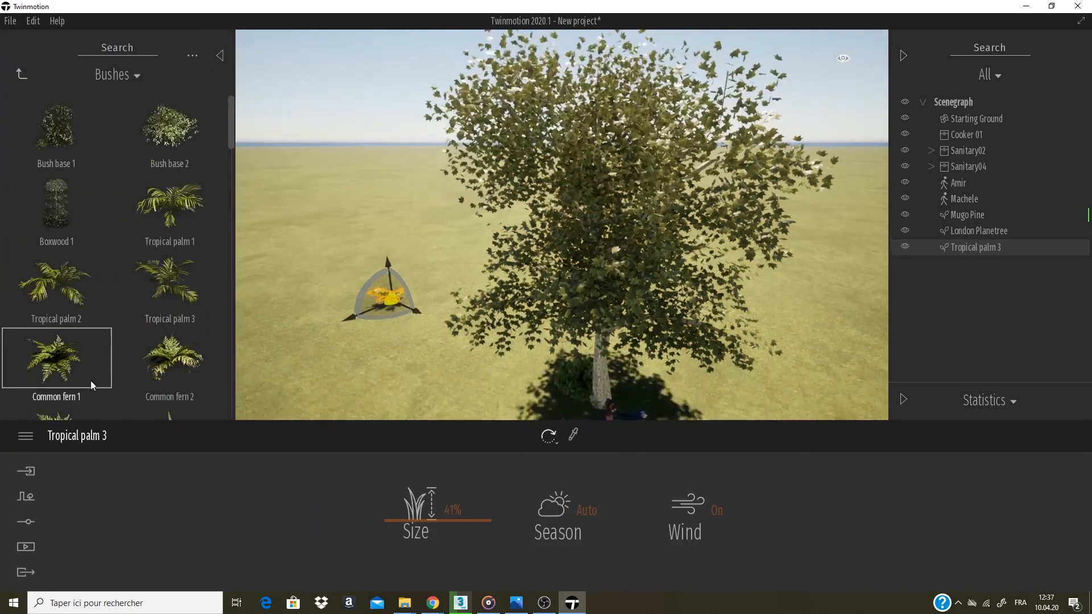
left_click_drag(90, 381, 414, 370)
middle_click_drag(390, 376, 360, 380)
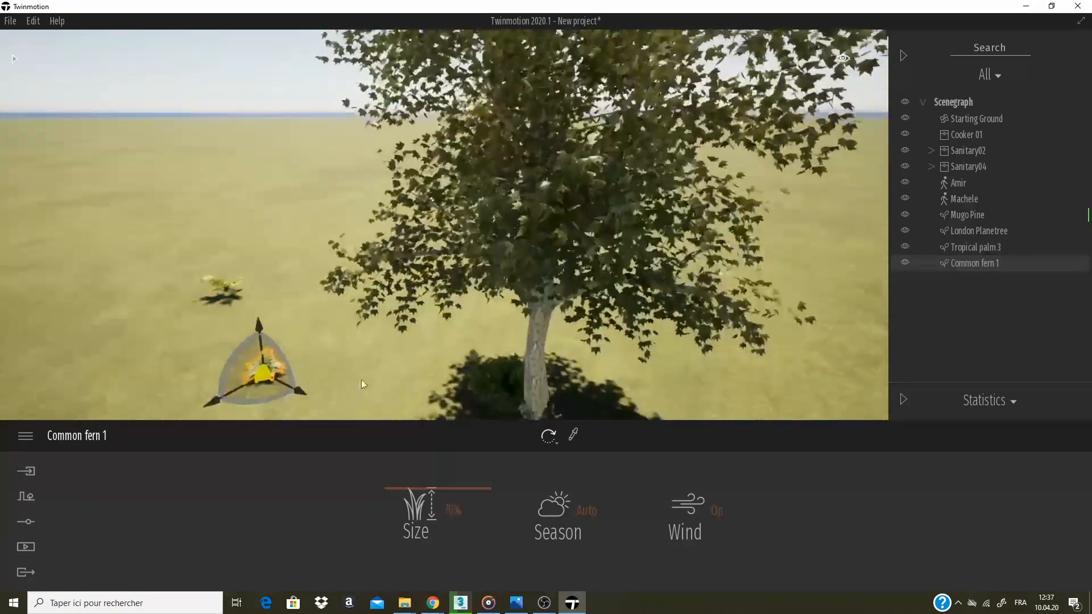
scroll(264, 367, "up", 1)
middle_click_drag(264, 367, 244, 384)
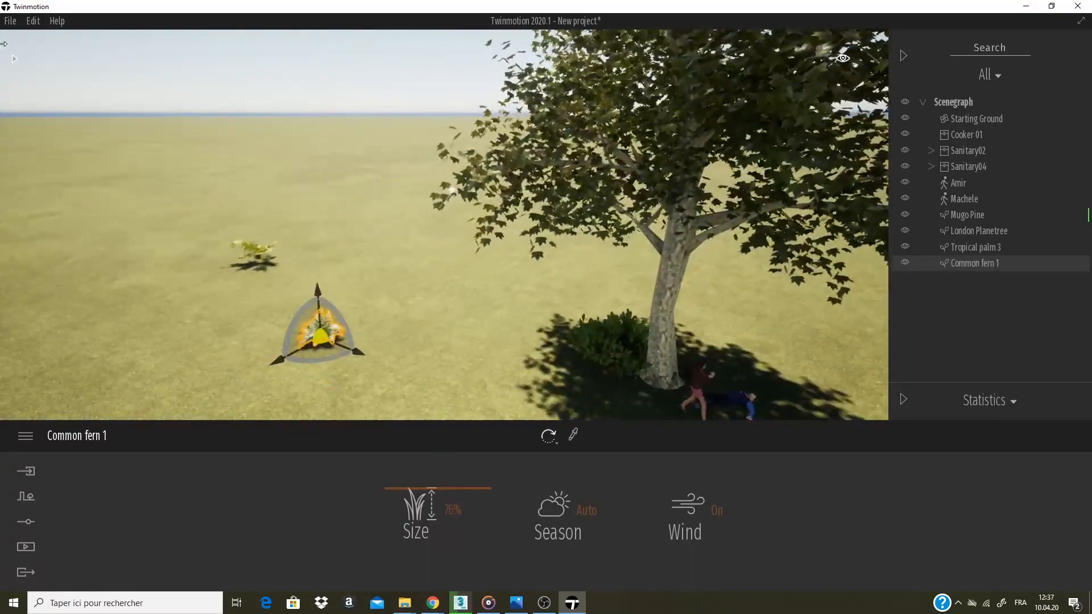
Place a Common fern 3 from the library's bushes on the grass near the first fern and focus on it
left_click(13, 58)
left_click_drag(57, 338, 437, 363)
key("f")
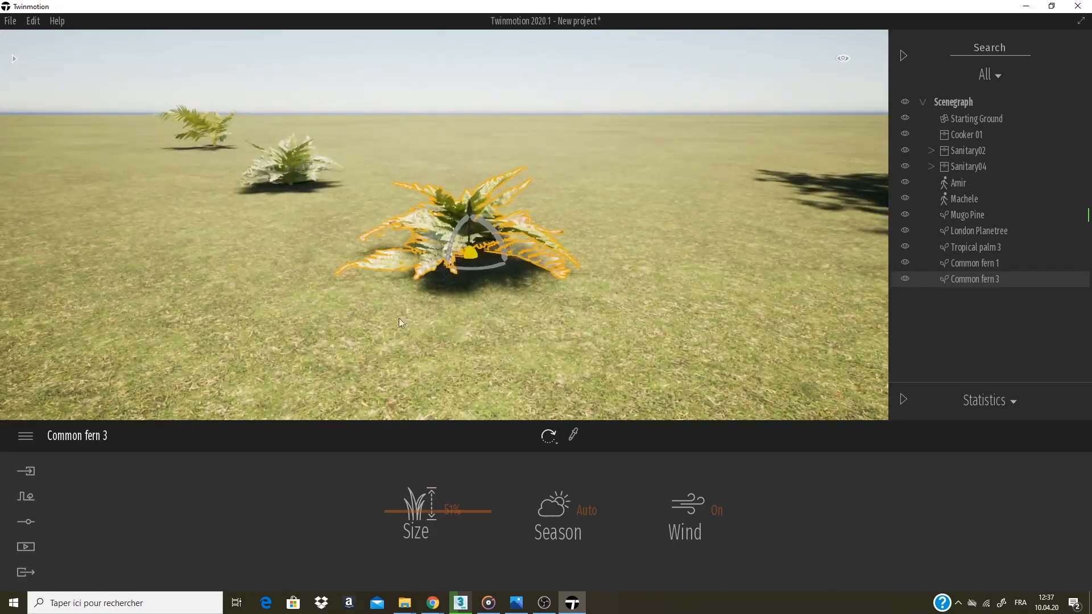
Select the Common fern 3 and examine its foliage up close and from several angles
left_click(484, 281)
right_click_drag(347, 249, 376, 252)
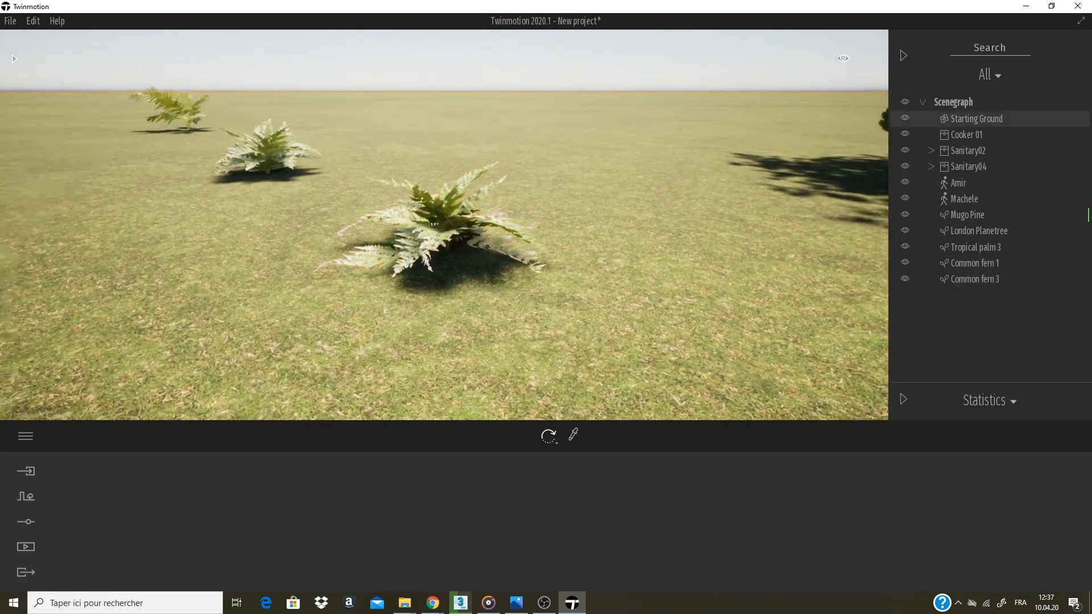
middle_click_drag(347, 249, 402, 250)
scroll(401, 187, "down", 3)
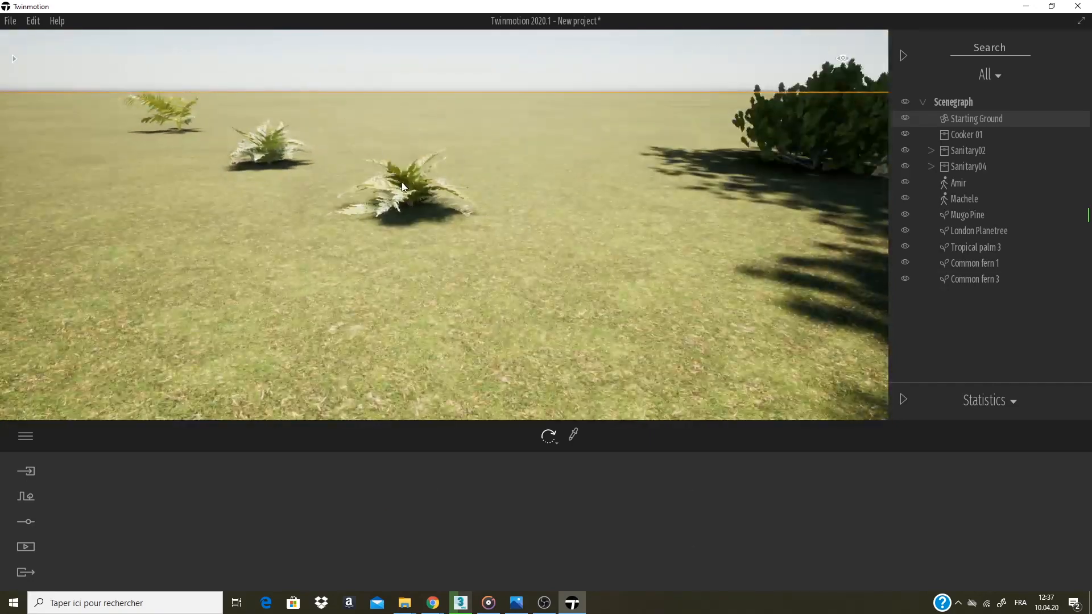
left_click(402, 187)
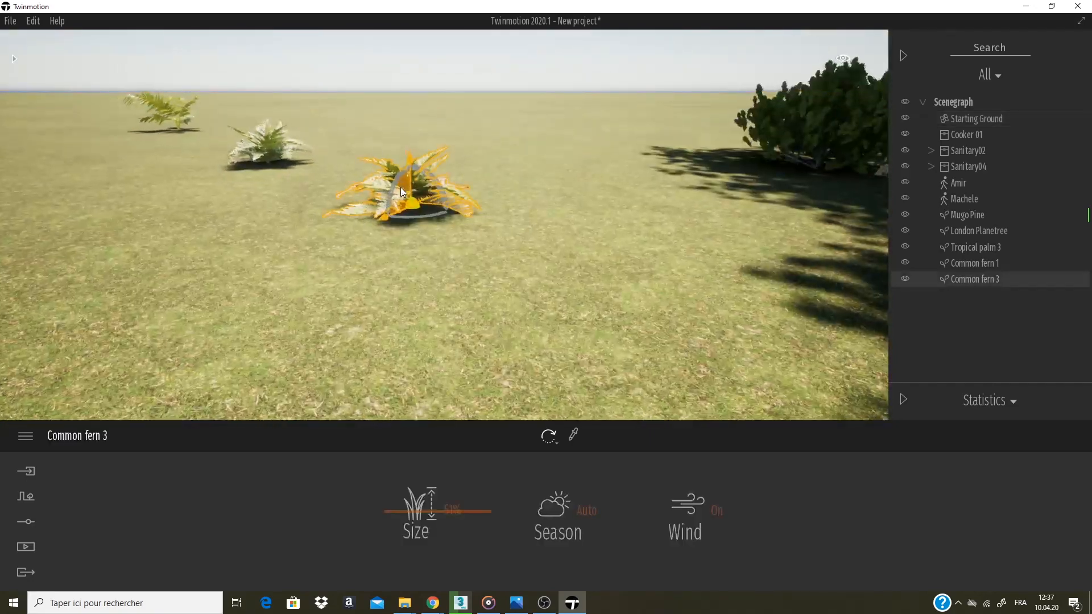
scroll(392, 206, "up", 2)
scroll(376, 202, "up", 2)
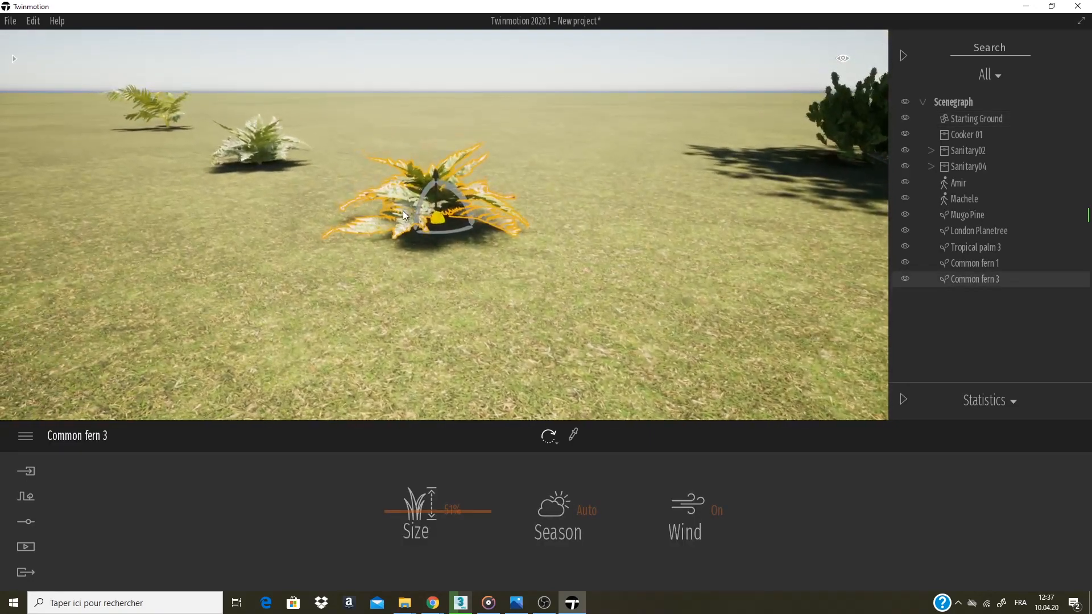
middle_click_drag(401, 206, 512, 301, "shift")
scroll(382, 206, "up", 3)
scroll(384, 209, "up", 3)
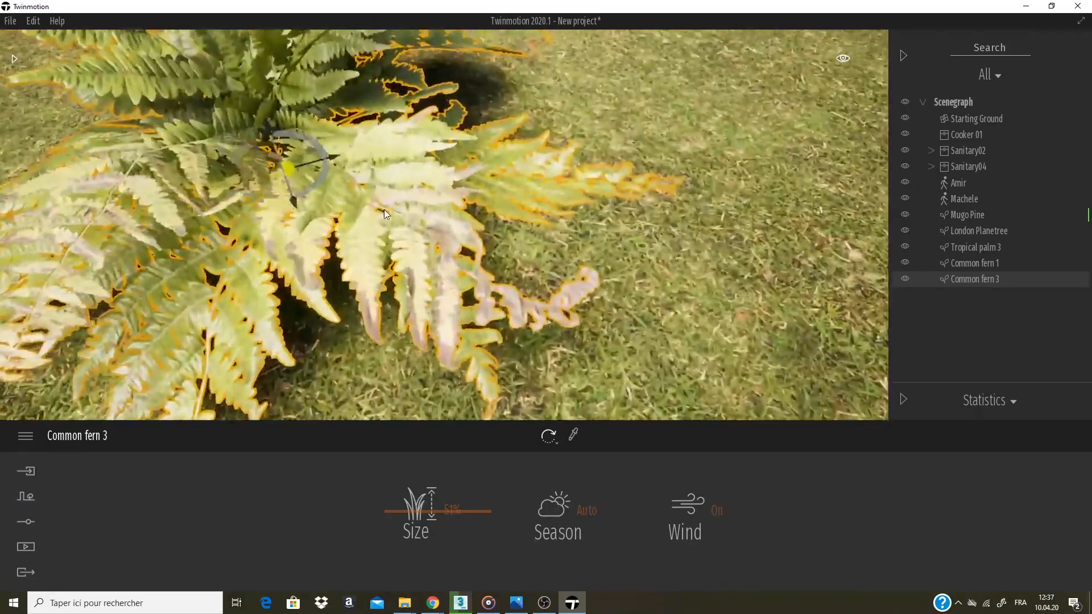
scroll(384, 209, "down", 5)
middle_click_drag(376, 206, 433, 188, "shift")
Browse the library's vegetation and material categories and open the Tools category
left_click(18, 53)
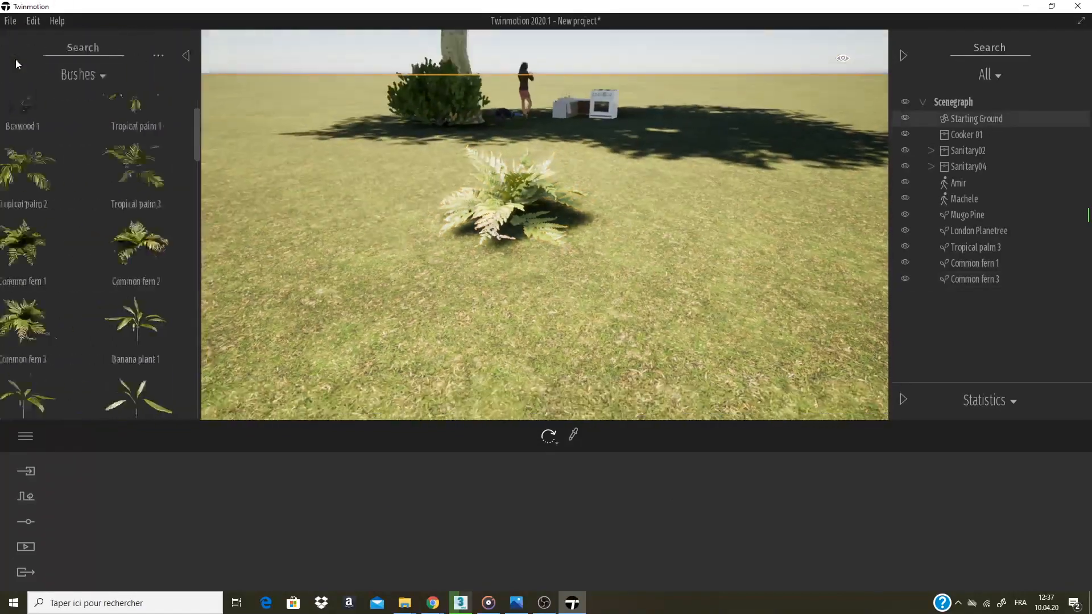
left_click(21, 76)
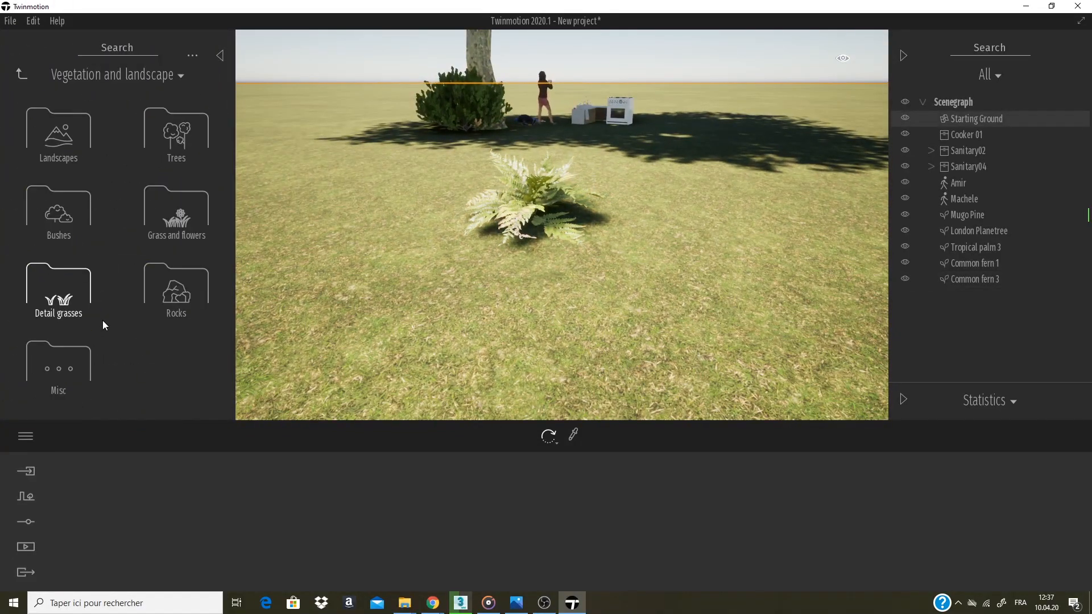
left_click(57, 131)
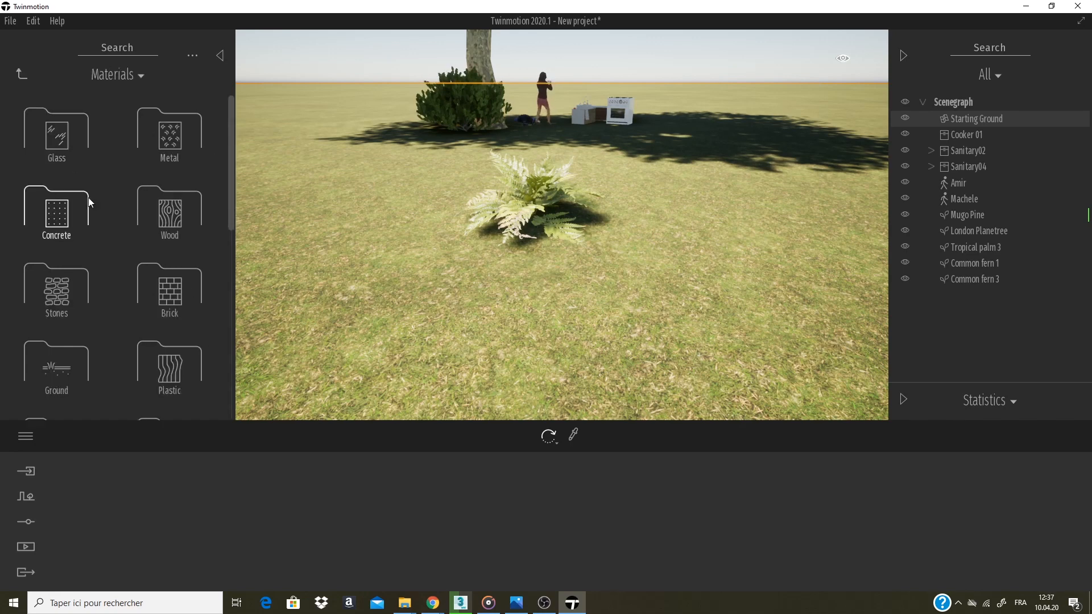
left_click(22, 74)
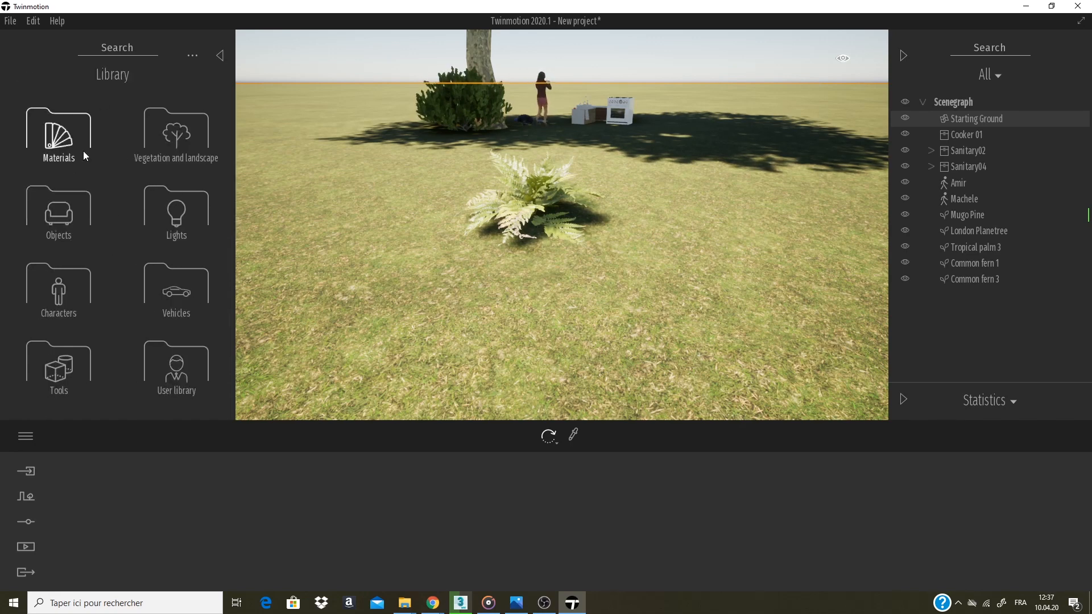
left_click(54, 363)
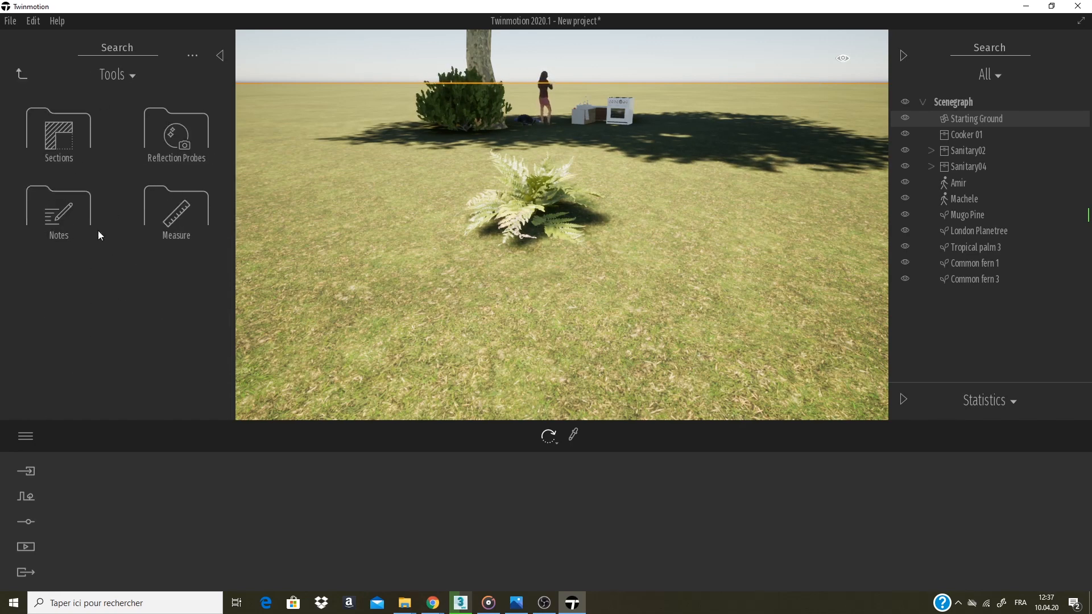
Place a Box 1m from the library's primitives on the grass beside the nearest fern
left_click(21, 74)
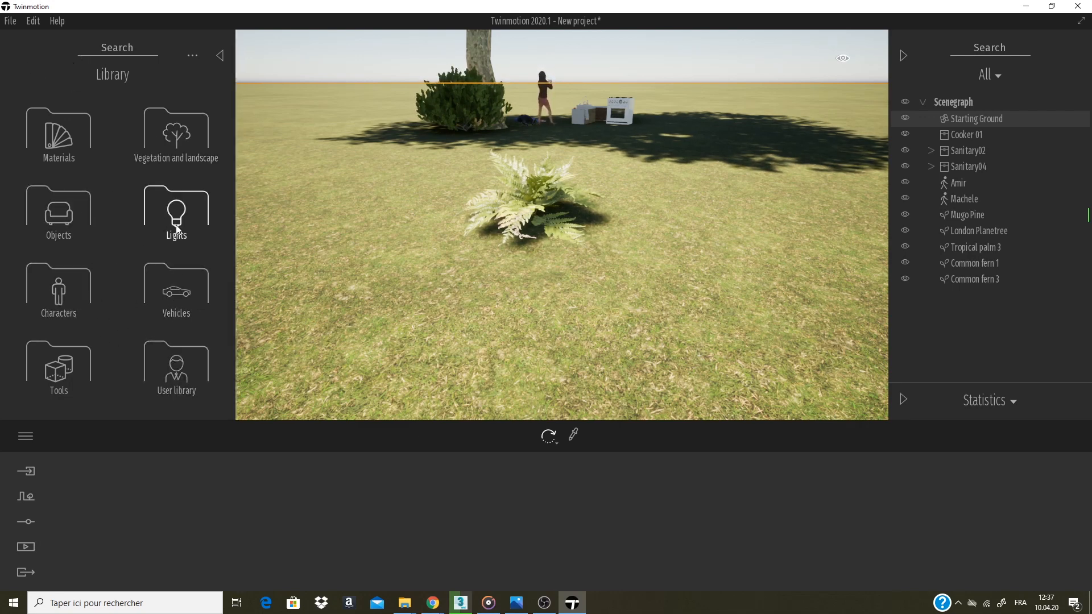
left_click(177, 295)
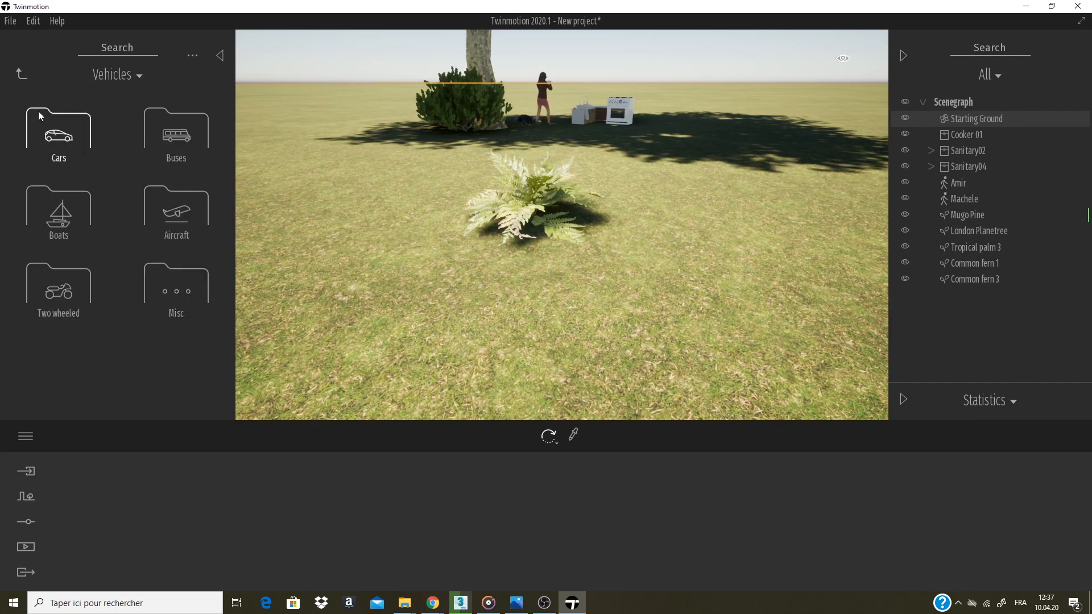
left_click(21, 74)
left_click(59, 213)
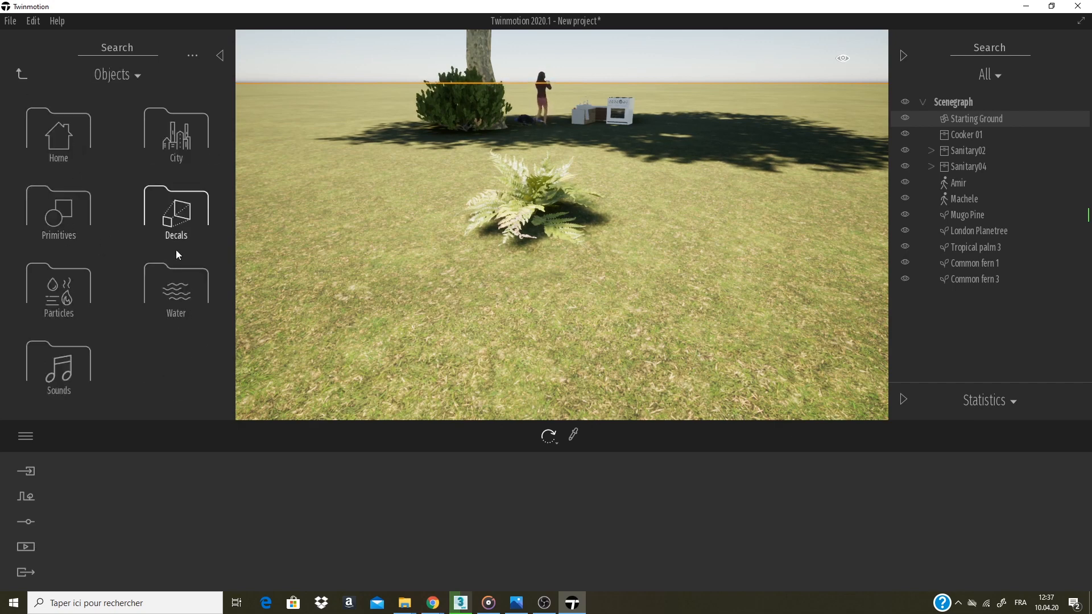
left_click(61, 216)
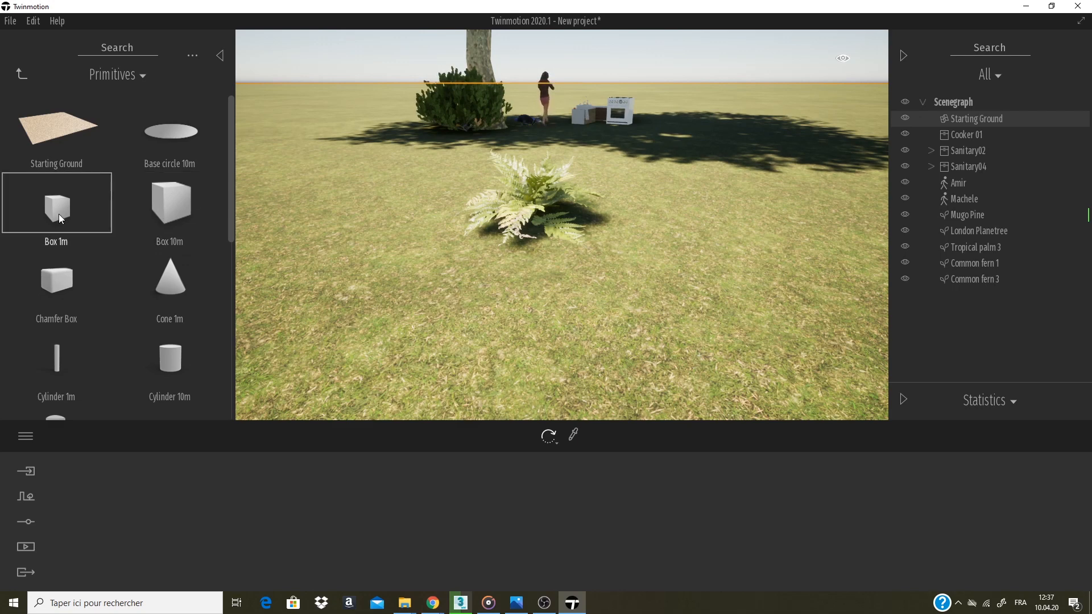
left_click_drag(60, 213, 423, 268)
Browse the library's material categories and apply the Redcedar 01 A wood material to the box
left_click(23, 75)
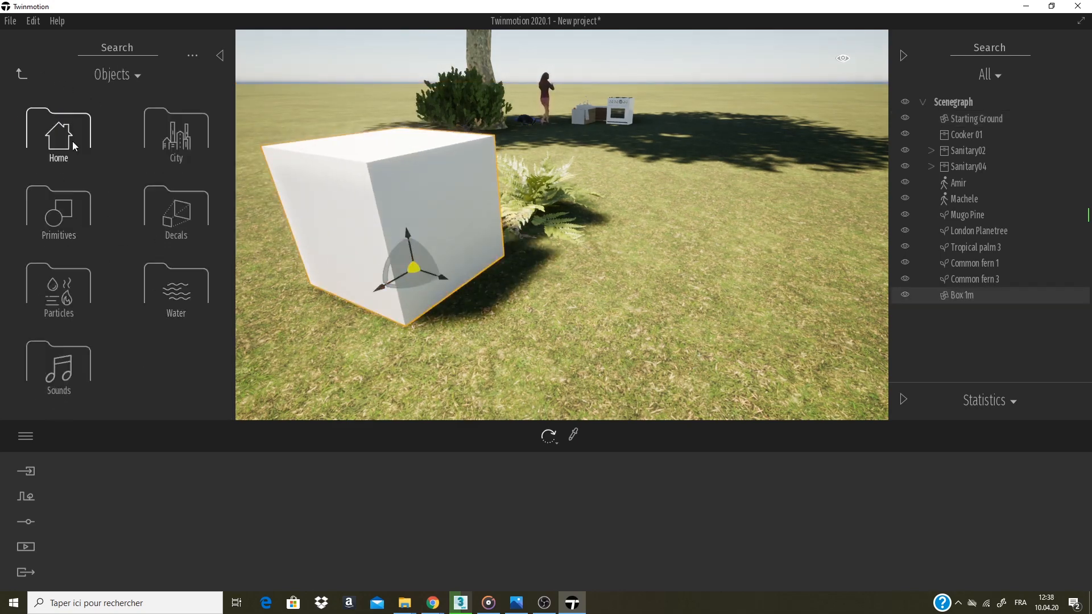
left_click(20, 74)
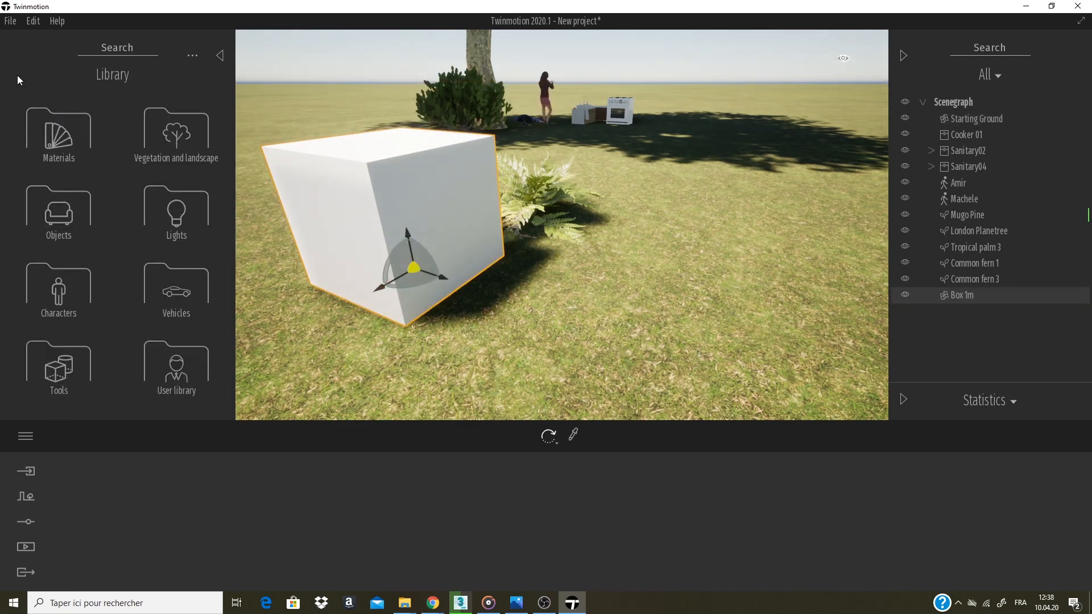
left_click(62, 136)
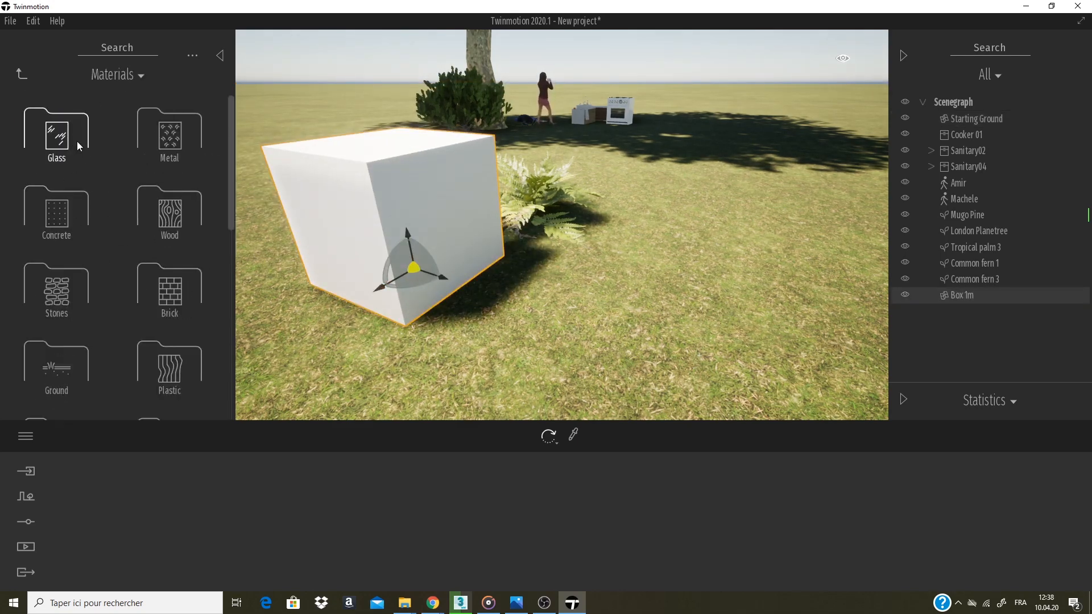
left_click(170, 135)
left_click(22, 74)
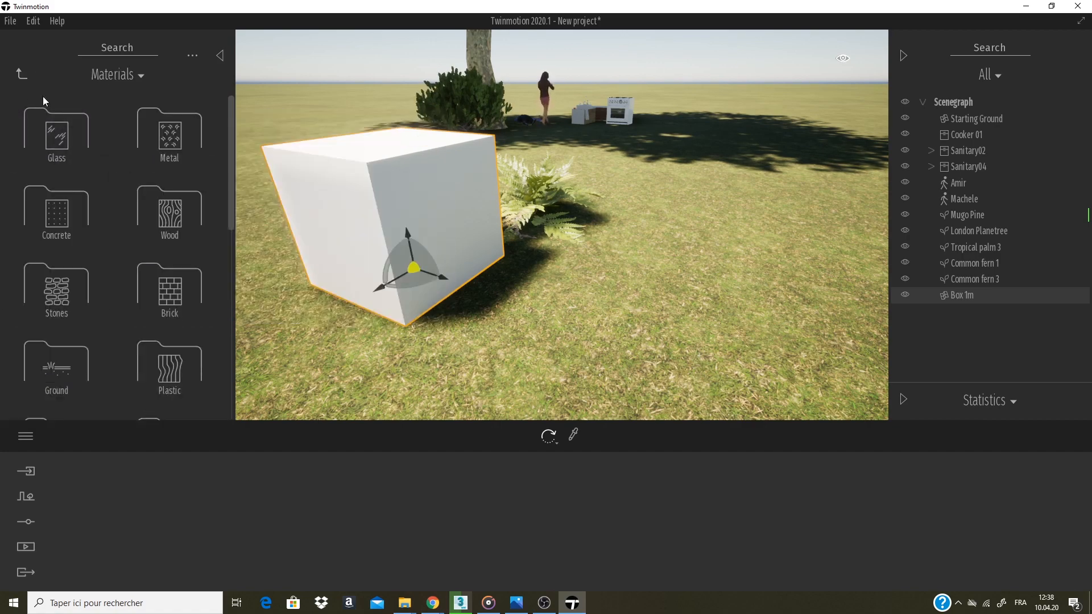
left_click(67, 224)
left_click(21, 74)
left_click(180, 192)
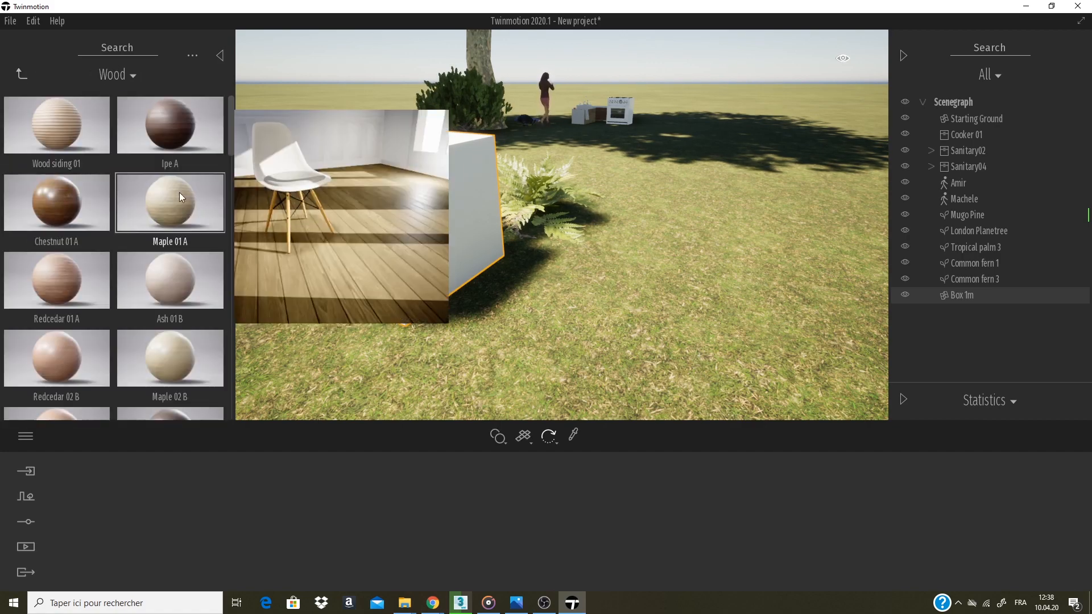
left_click_drag(74, 281, 467, 212)
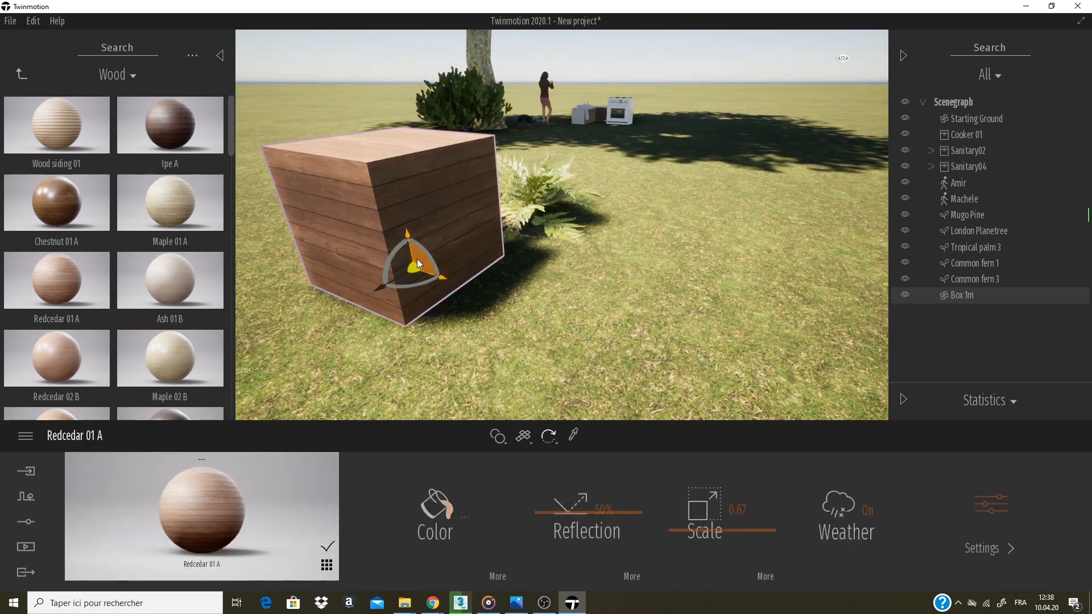
Set the box material's scale to 0.66 and check the wood planks from several sides
middle_click_drag(417, 258, 409, 231, "shift")
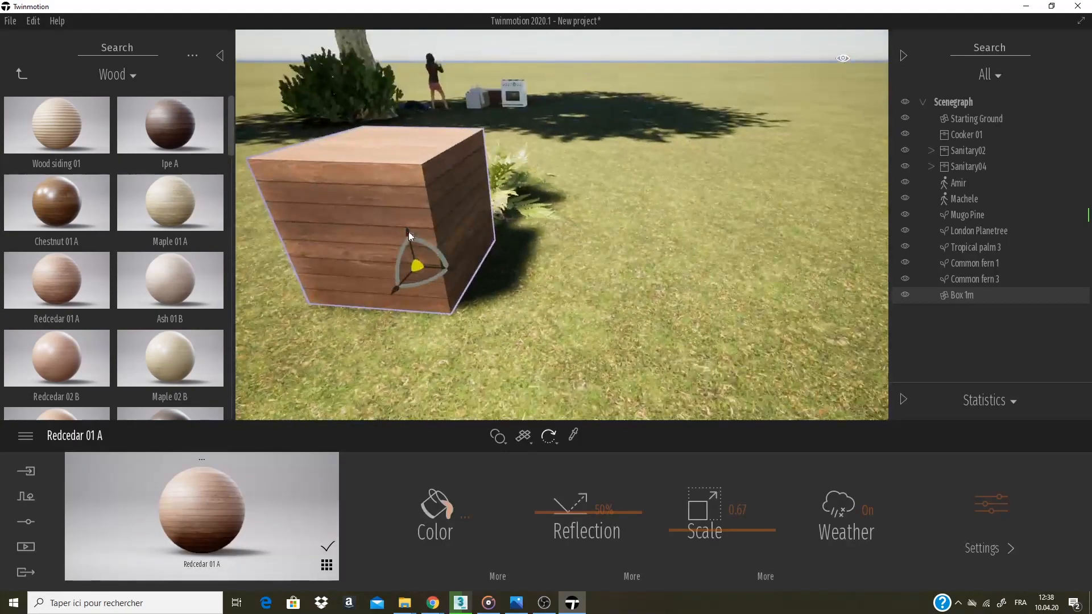
mouse_move(719, 534)
left_mouse_down()
mouse_move(723, 506)
mouse_move(718, 531)
left_mouse_up()
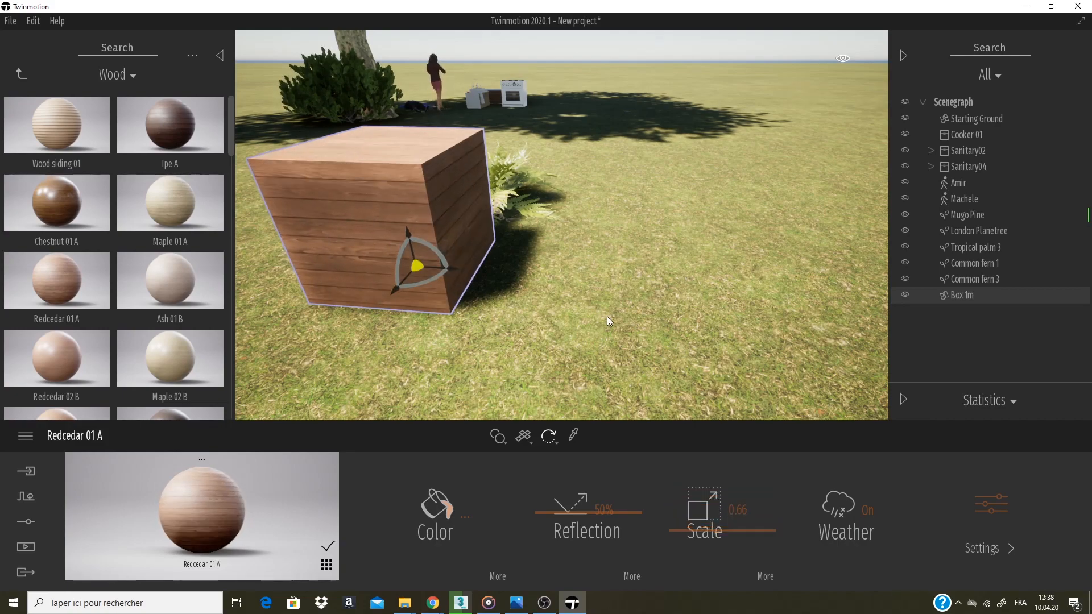
mouse_move(607, 319)
middle_mouse_down("shift")
mouse_move(489, 375)
mouse_move(546, 330)
mouse_move(602, 316)
middle_mouse_up("shift")
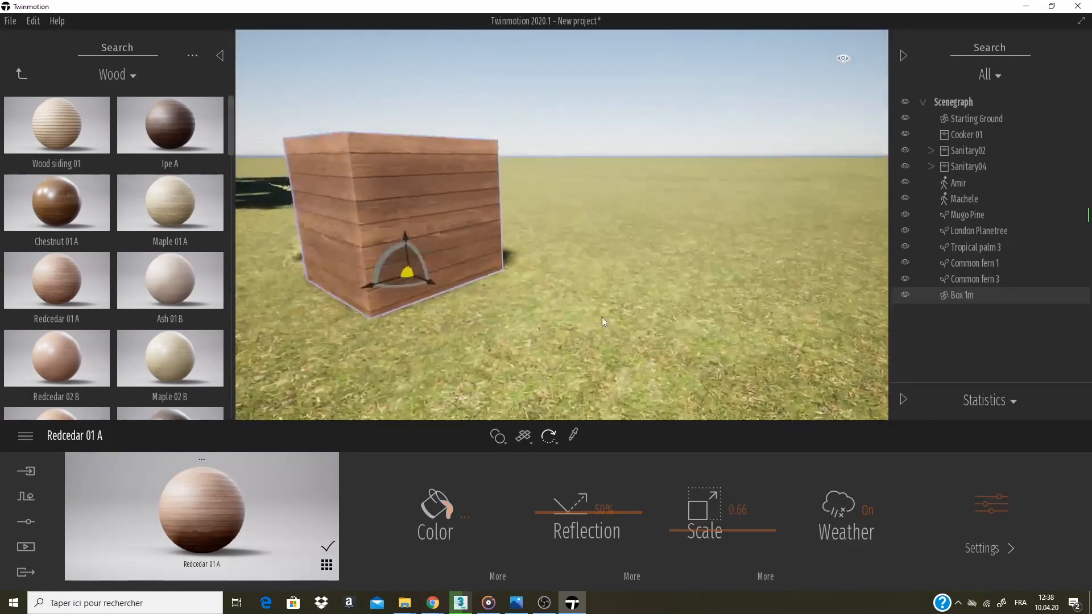
mouse_move(439, 262)
middle_mouse_down("shift")
mouse_move(398, 318)
mouse_move(478, 227)
mouse_move(512, 216)
mouse_move(421, 259)
middle_mouse_up("shift")
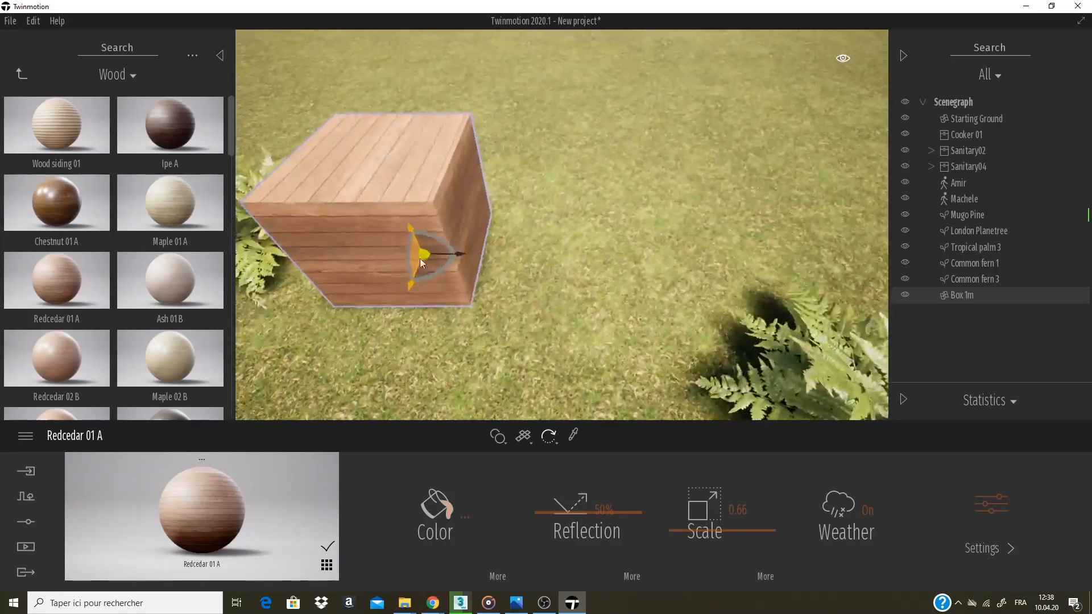
Change the Redcedar 01 A material's color to the pale grey-green D1D6C0 and set its reflection to 46%
left_click(450, 516)
mouse_move(483, 284)
left_mouse_down()
mouse_move(444, 295)
mouse_move(464, 304)
mouse_move(429, 317)
mouse_move(453, 288)
mouse_move(448, 299)
left_mouse_up()
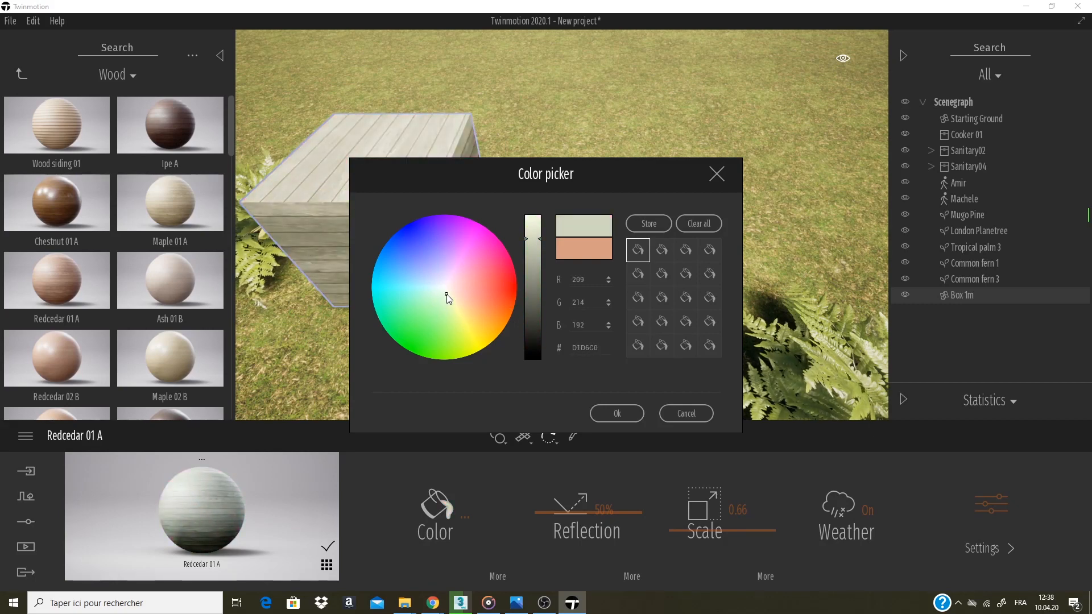
left_click(620, 416)
left_click_drag(589, 511, 586, 524)
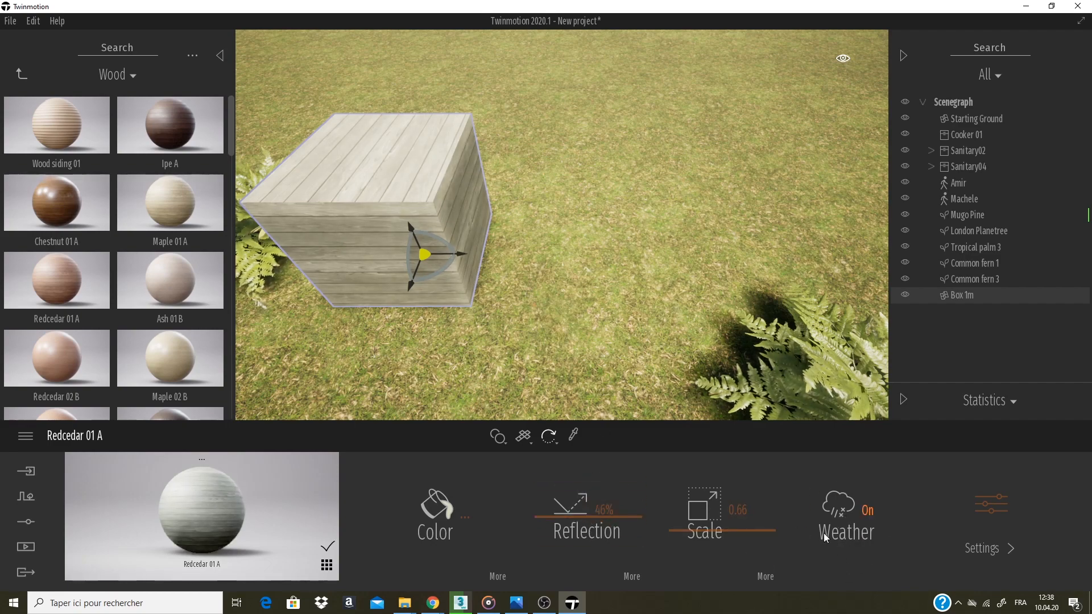
middle_click_drag(540, 262, 888, 568, "shift")
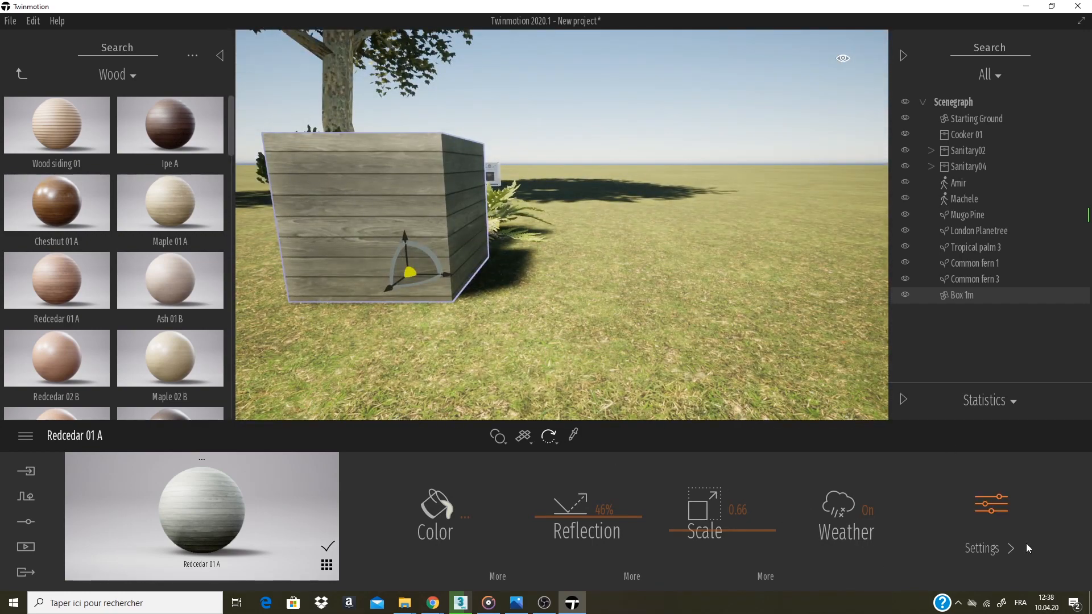
Open the wood material's additional settings and examine the box's surface up close and from several angles
left_click(1011, 548)
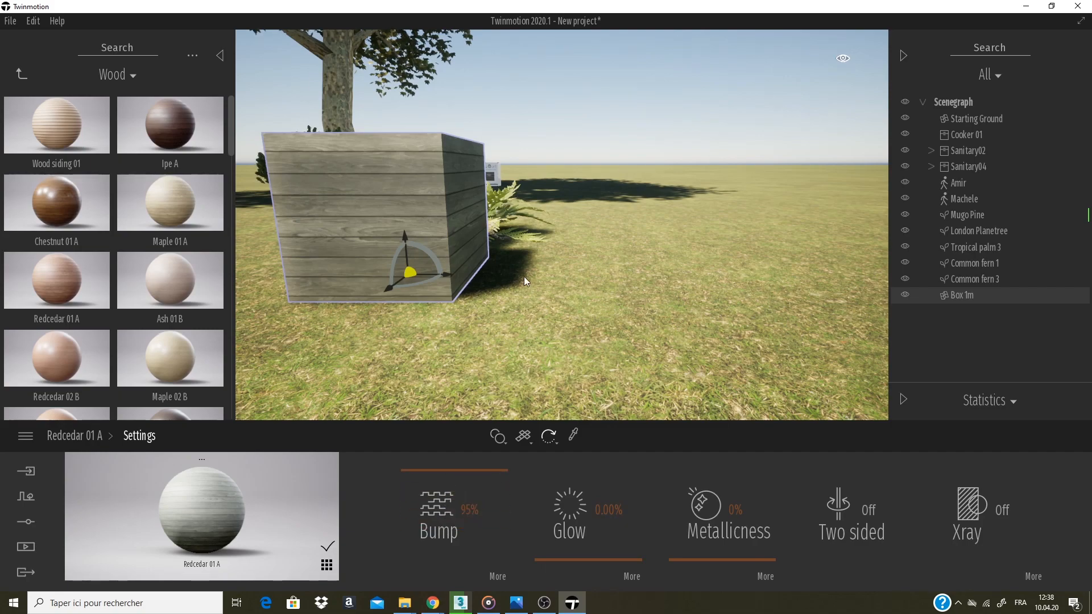
middle_click_drag(525, 277, 484, 267, "shift")
scroll(360, 202, "up", 3)
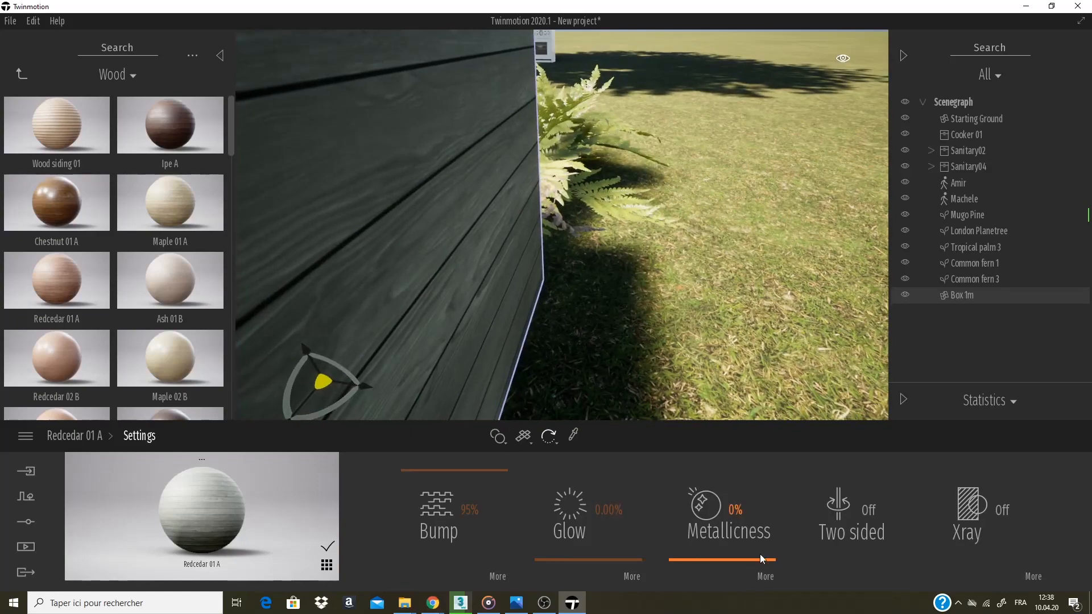
scroll(530, 383, "down", 5)
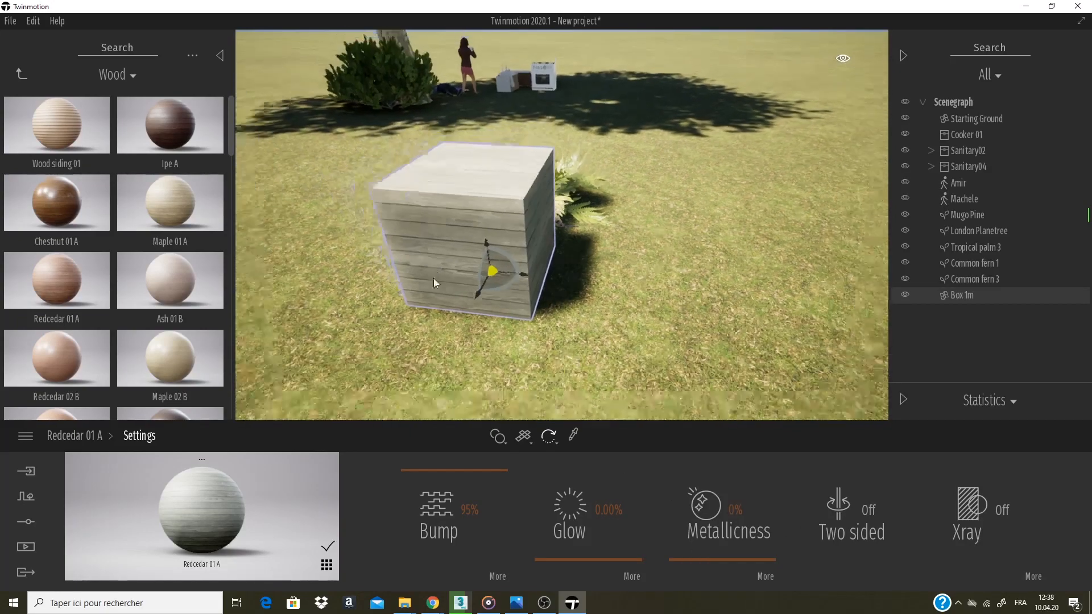
left_click(21, 74)
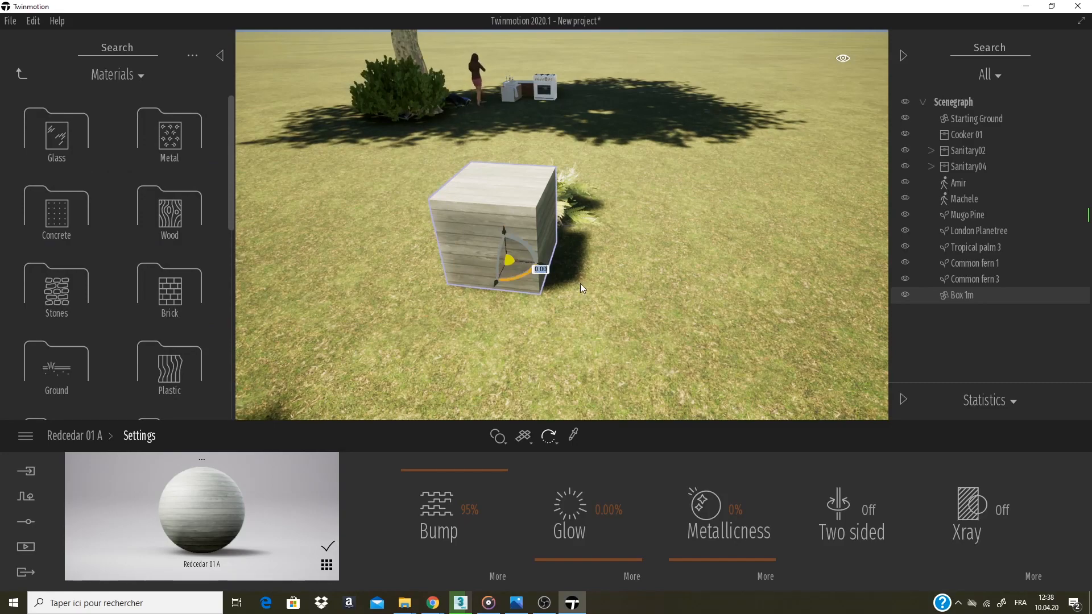
middle_click_drag(580, 283, 547, 275, "shift")
middle_click_drag(384, 192, 319, 285, "shift")
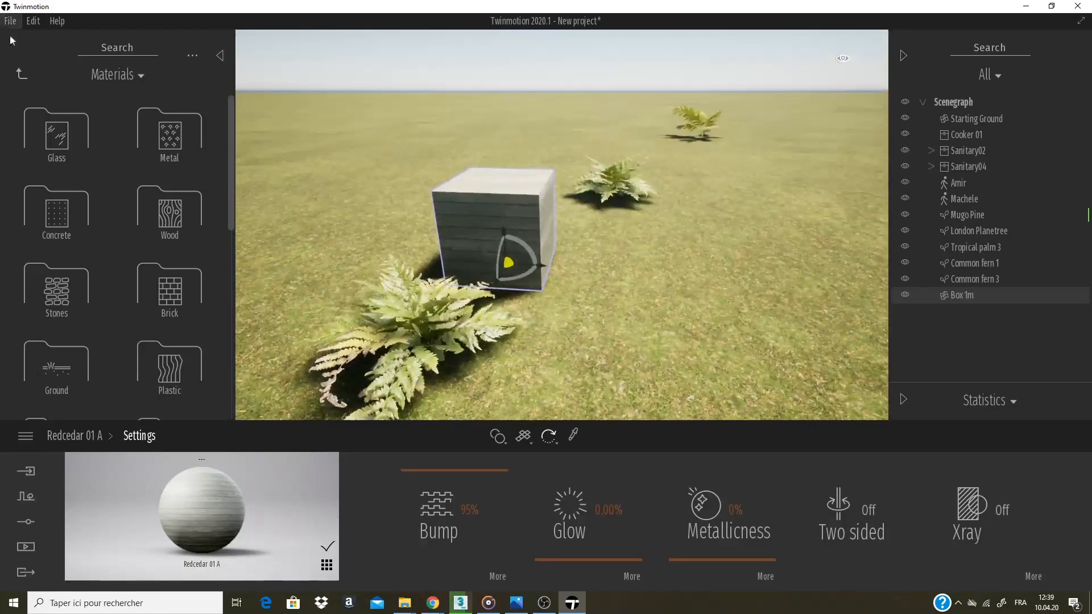
Return to the library's root, hide the library, and view the properties of the scene's trees, palm and characters through the Scenegraph
left_click(22, 74)
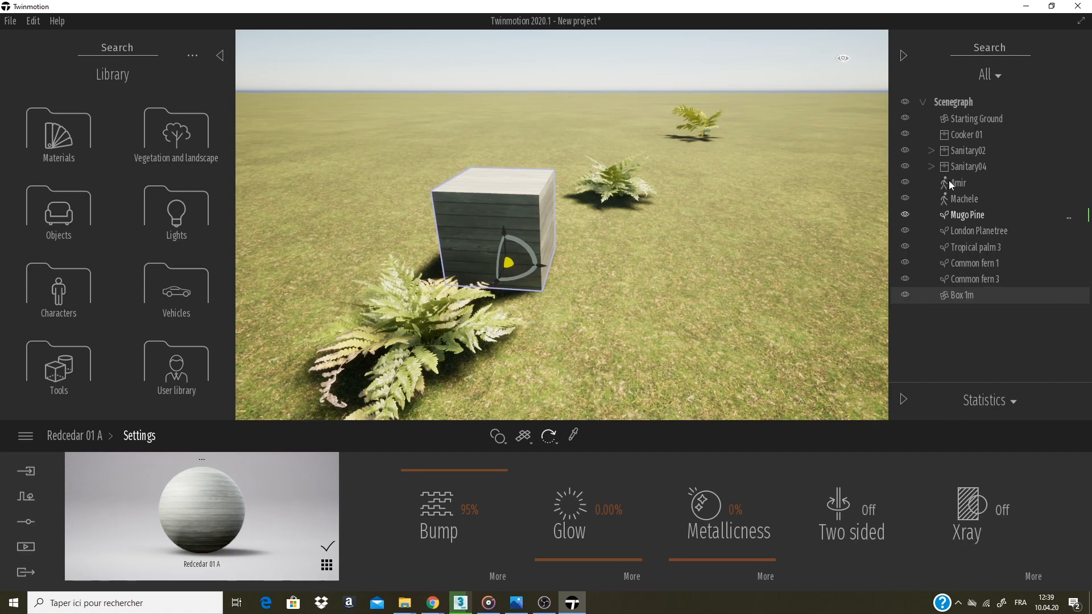
left_click(967, 232)
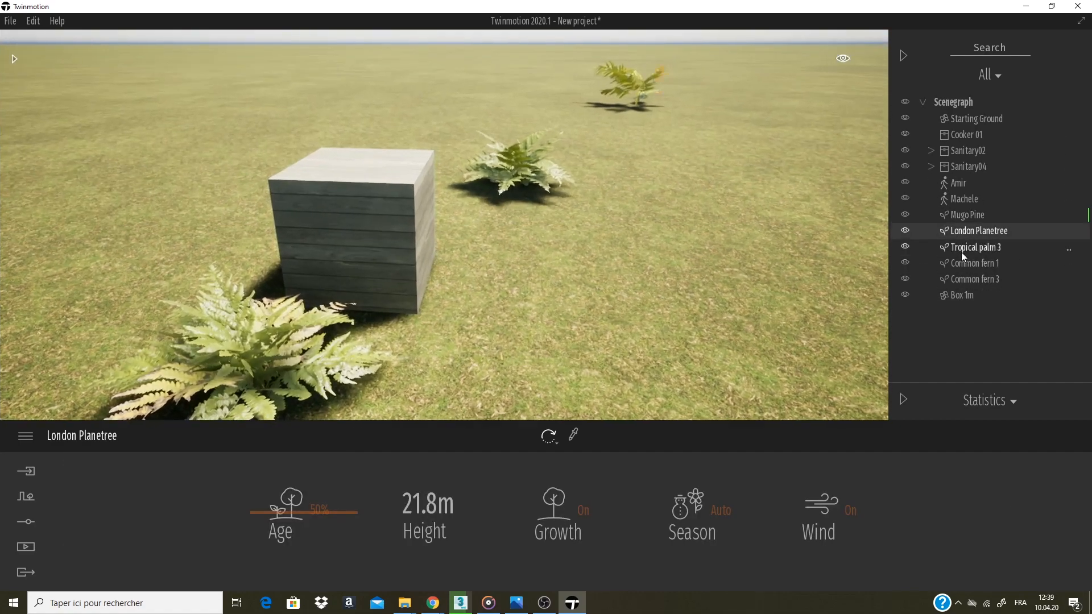
left_click(964, 248)
left_click(972, 279)
left_click(970, 248)
left_click(957, 226)
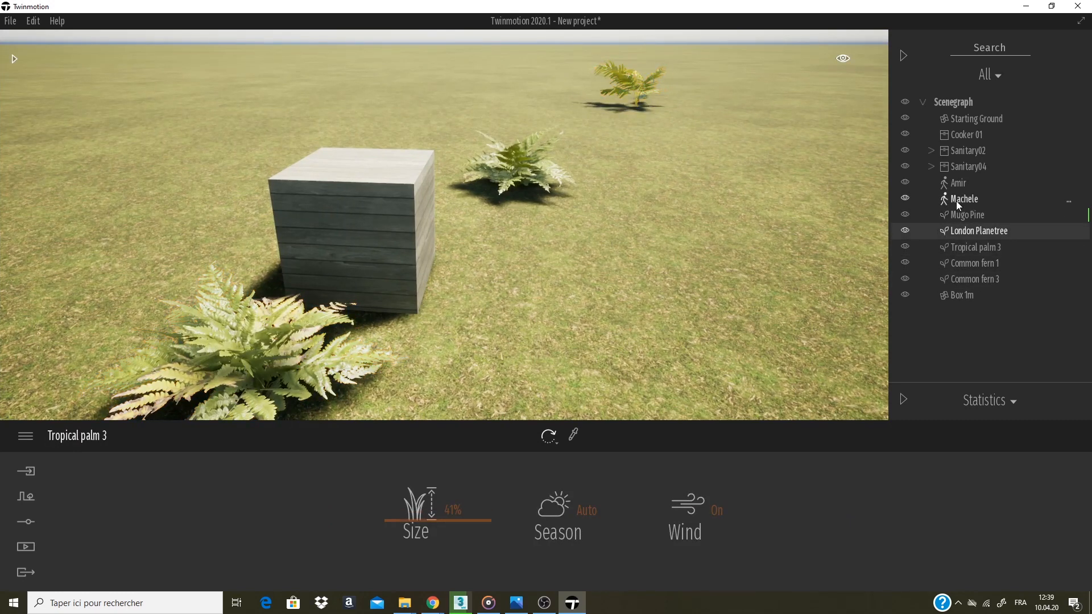
left_click(957, 200)
left_click(958, 185)
left_click(965, 200)
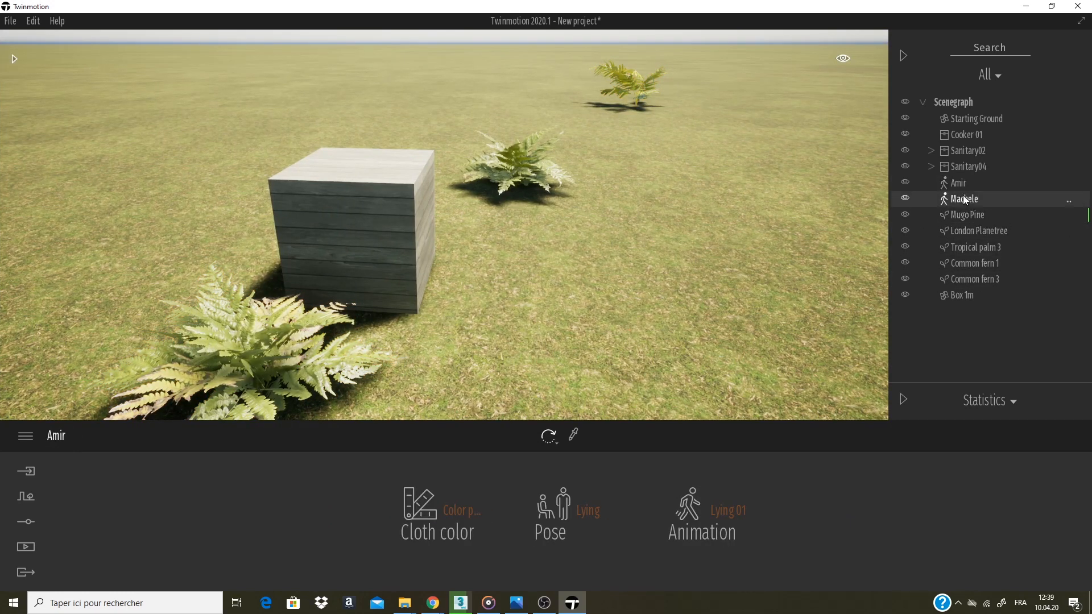
Focus the view on the lying male character and on the Sanitary02 object from the Scenegraph
left_click(967, 184)
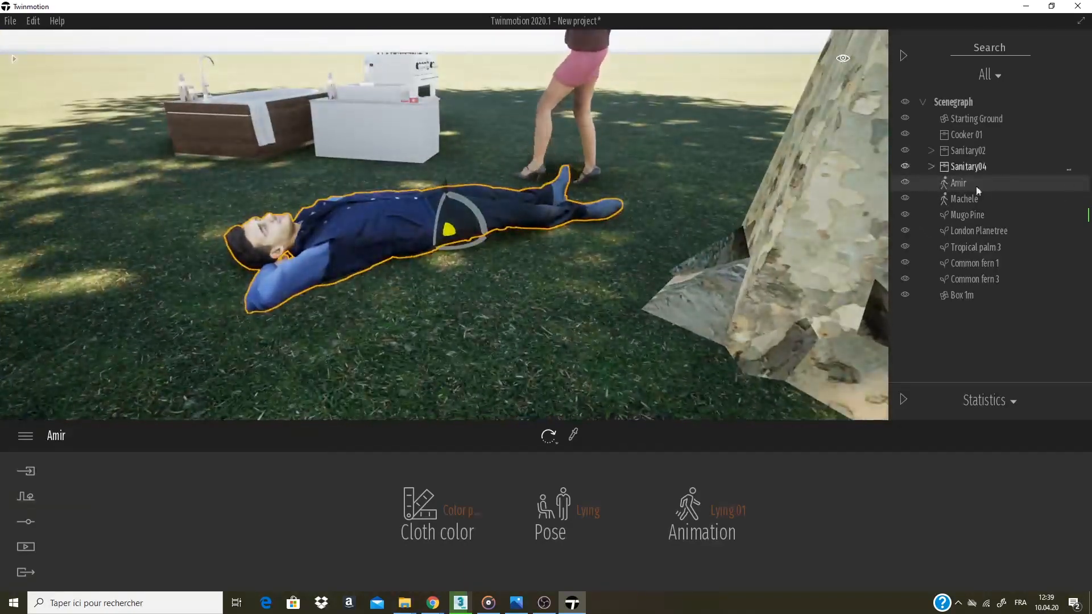
left_click(967, 150)
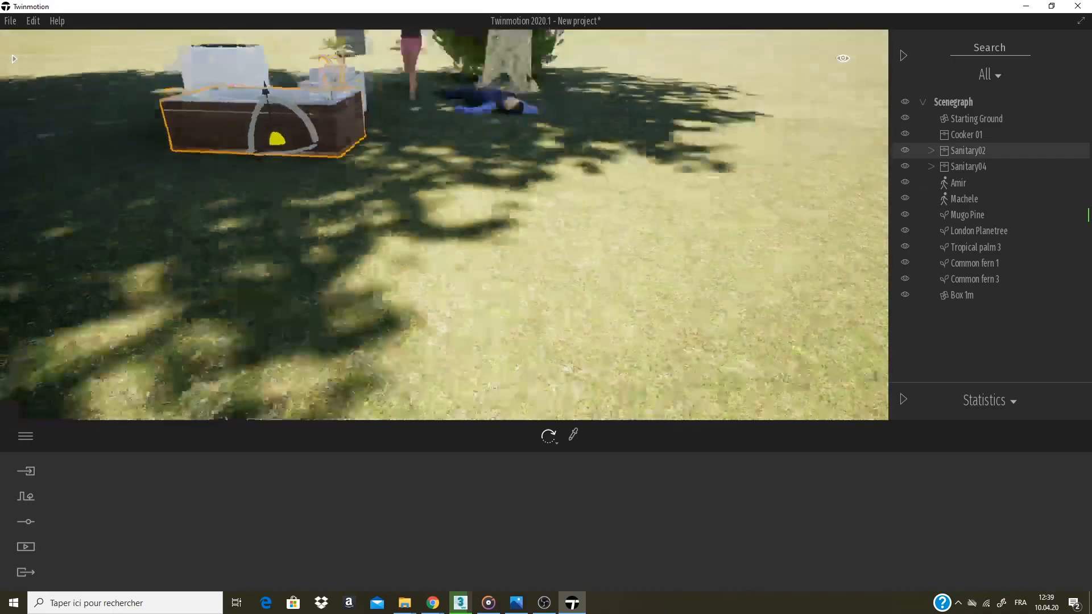
mouse_move(326, 185)
middle_mouse_down("shift")
mouse_move(326, 239)
mouse_move(370, 186)
mouse_move(326, 185)
middle_mouse_up("shift")
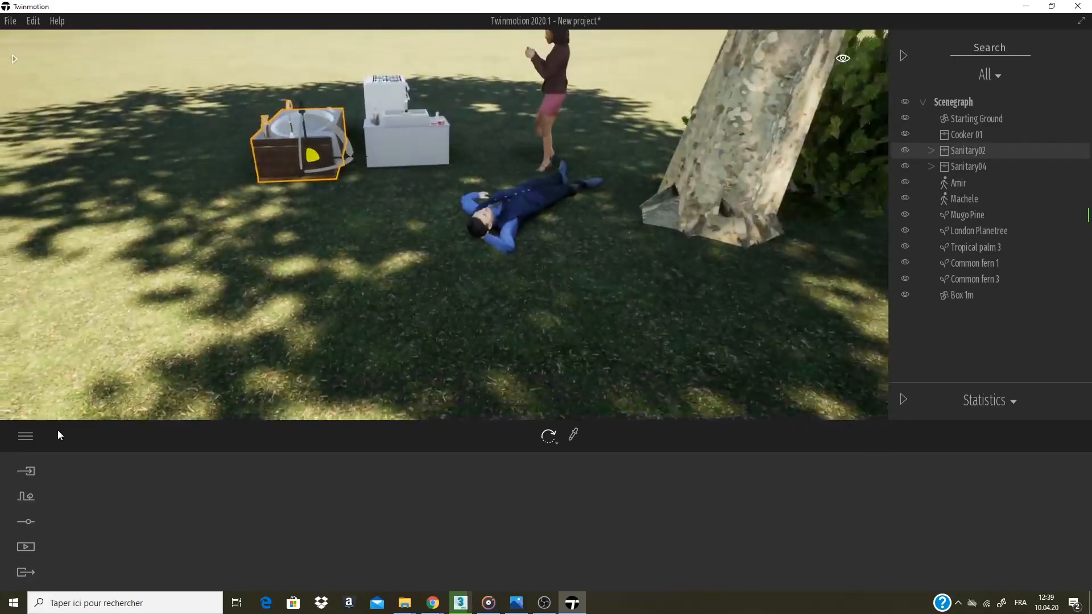
View the Import, Context, Settings, Media and Export sections, including the Urban map under Context
left_click(25, 471)
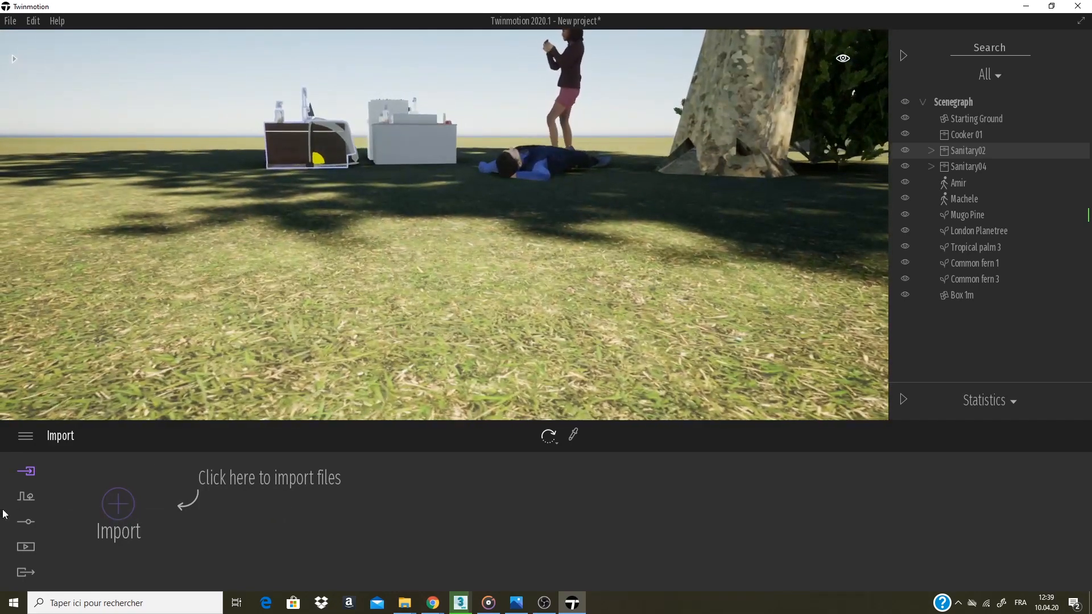
left_click(26, 496)
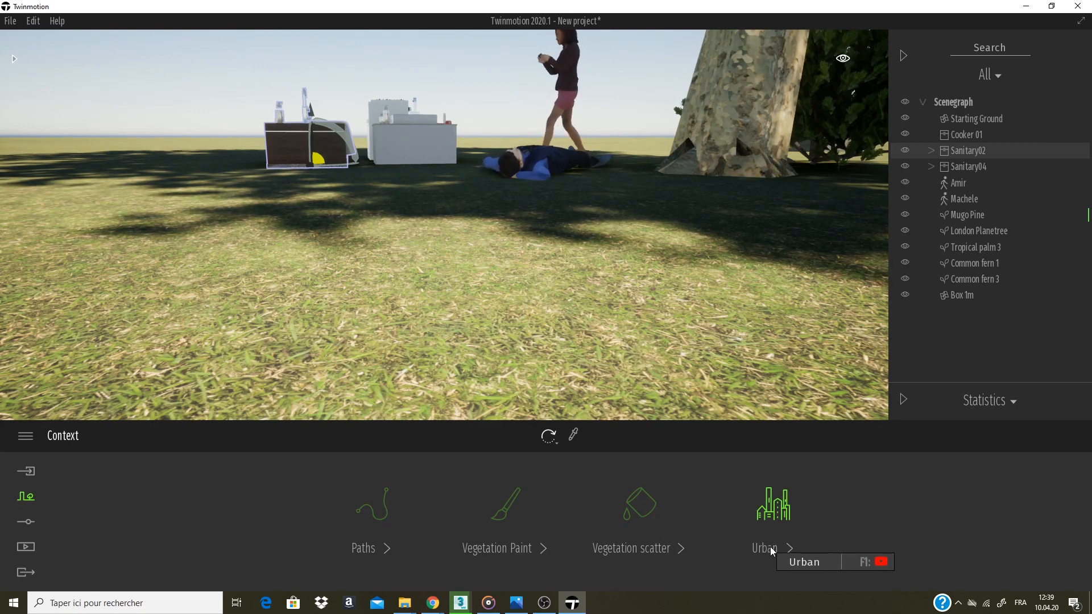
left_click(773, 551)
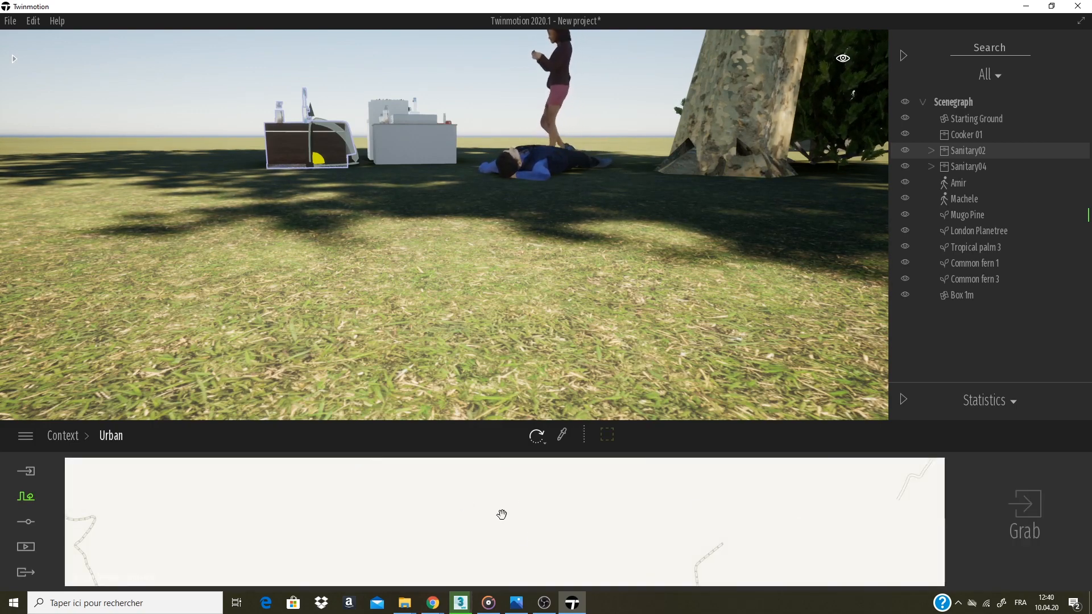
left_click(25, 521)
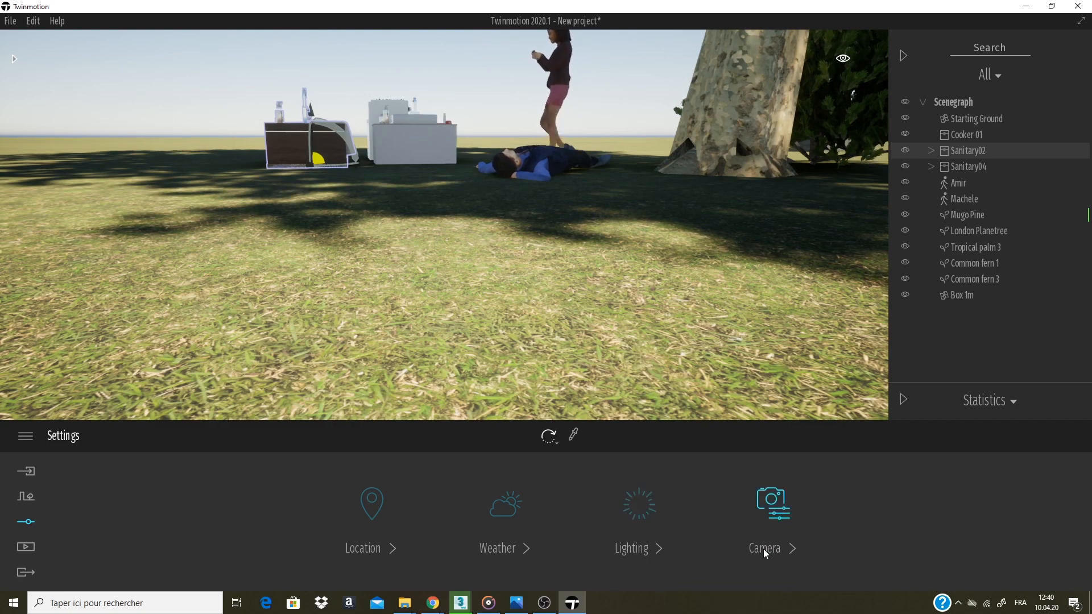
left_click(26, 548)
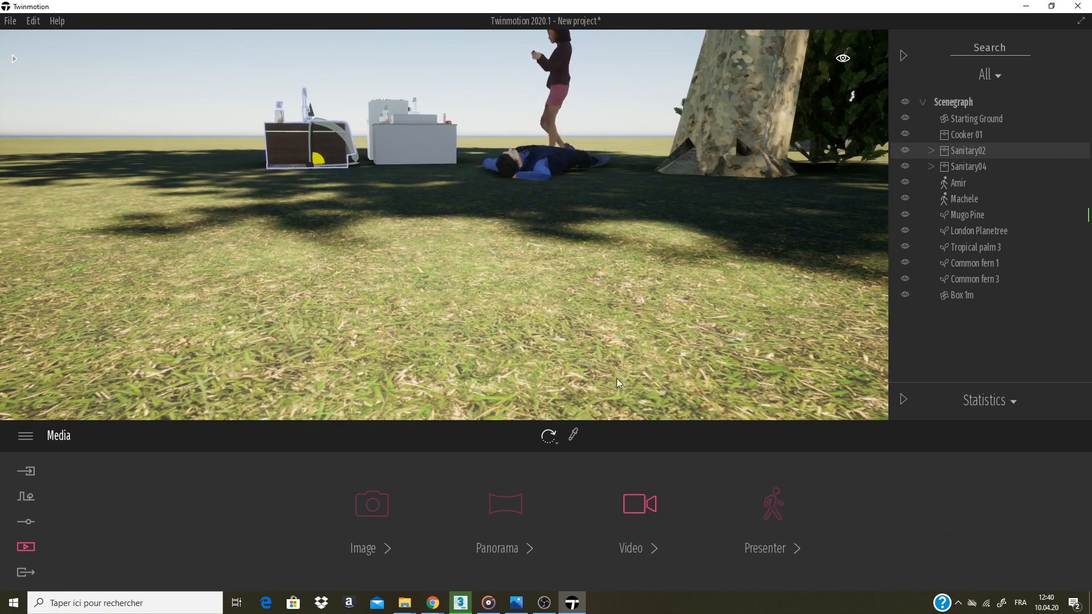
middle_click_drag(548, 289, 555, 319, "shift")
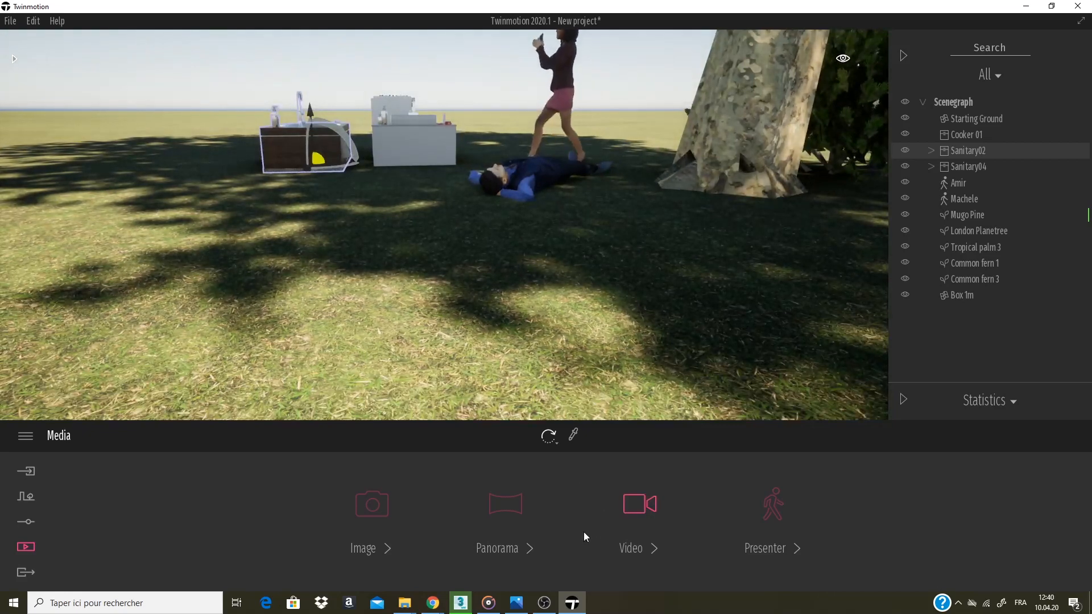
left_click(25, 572)
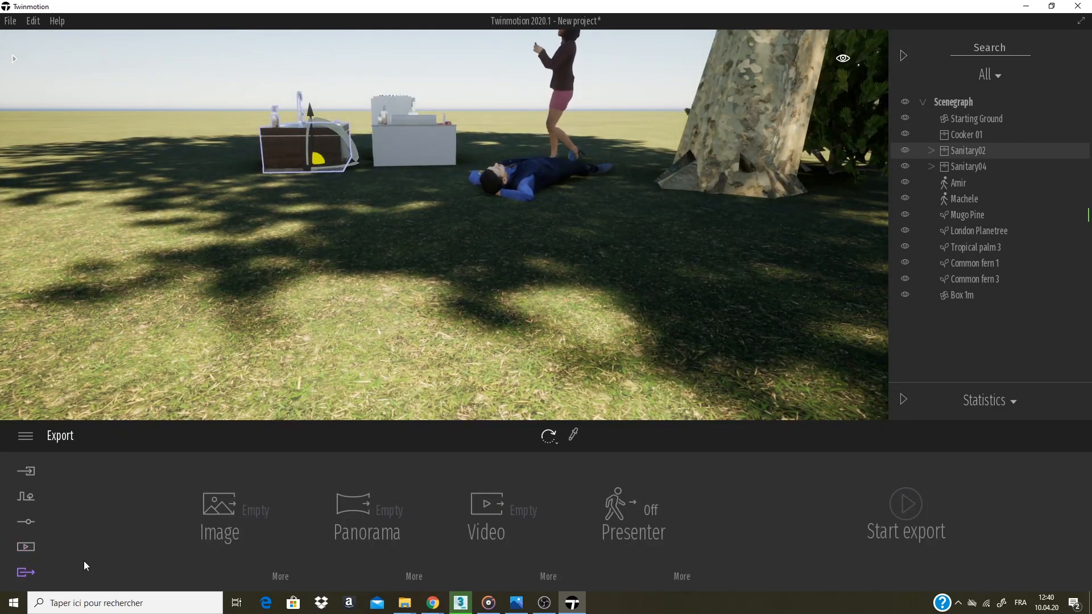